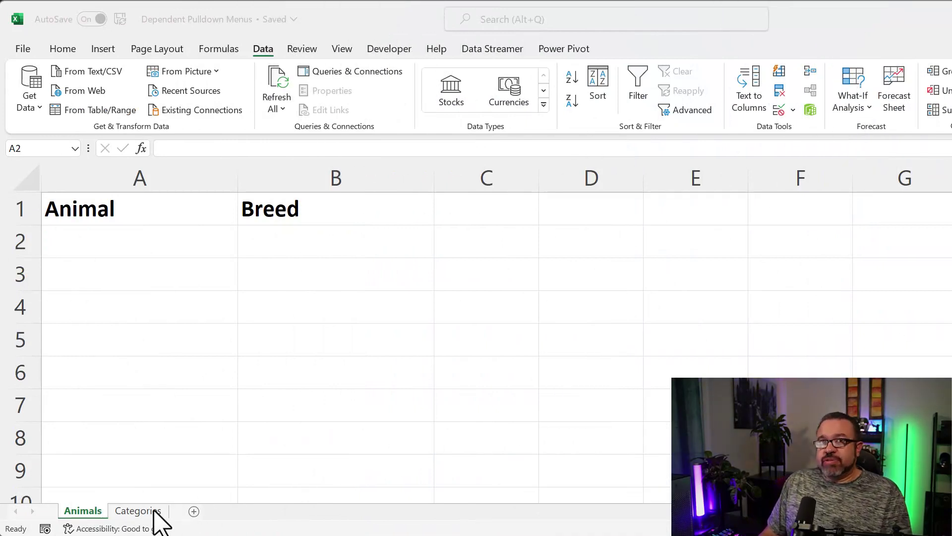
Select cell A2 under the Animal header on the Animals sheet
left_click(83, 511)
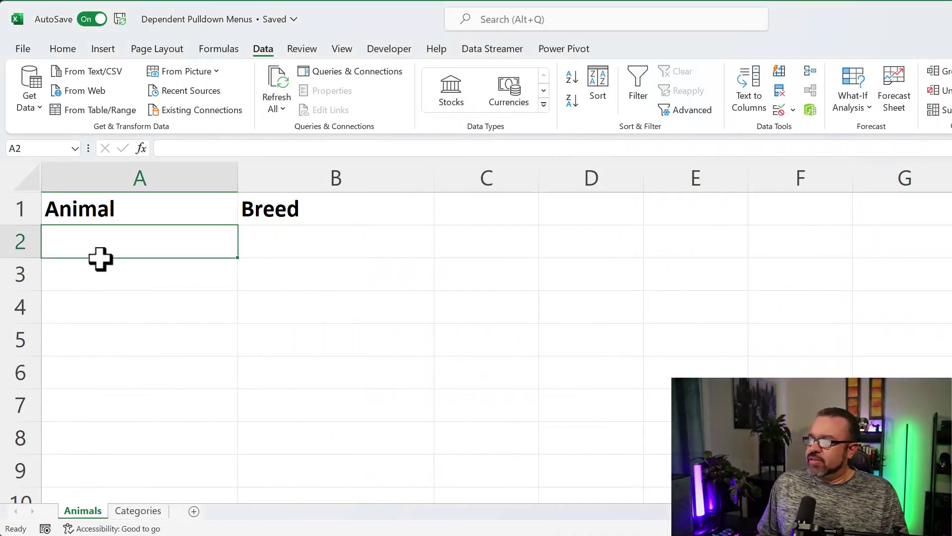
left_click(104, 208)
left_click(119, 236)
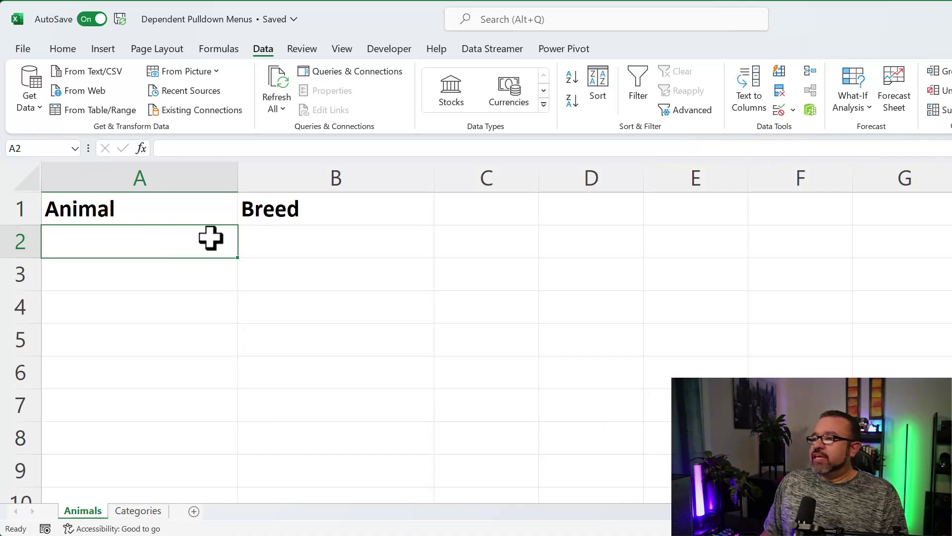
left_click(312, 236)
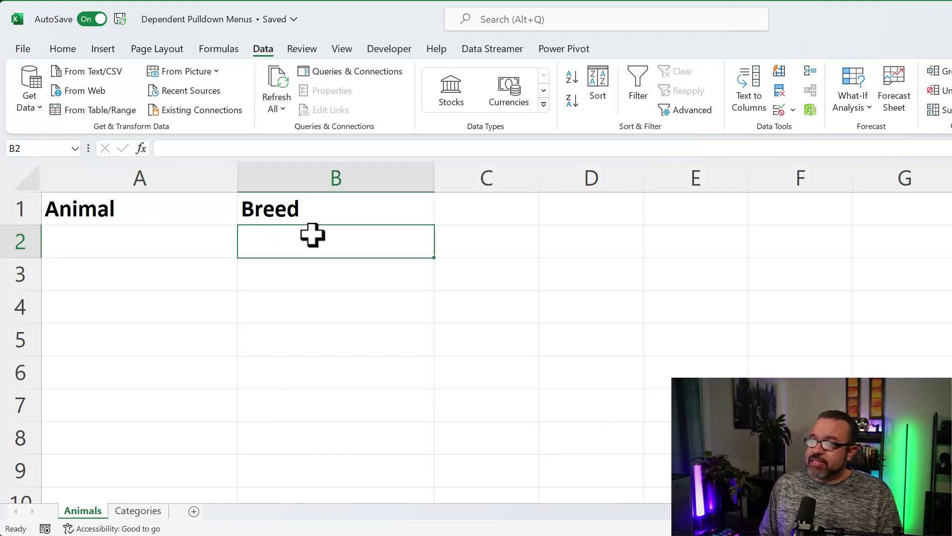
left_click(202, 235)
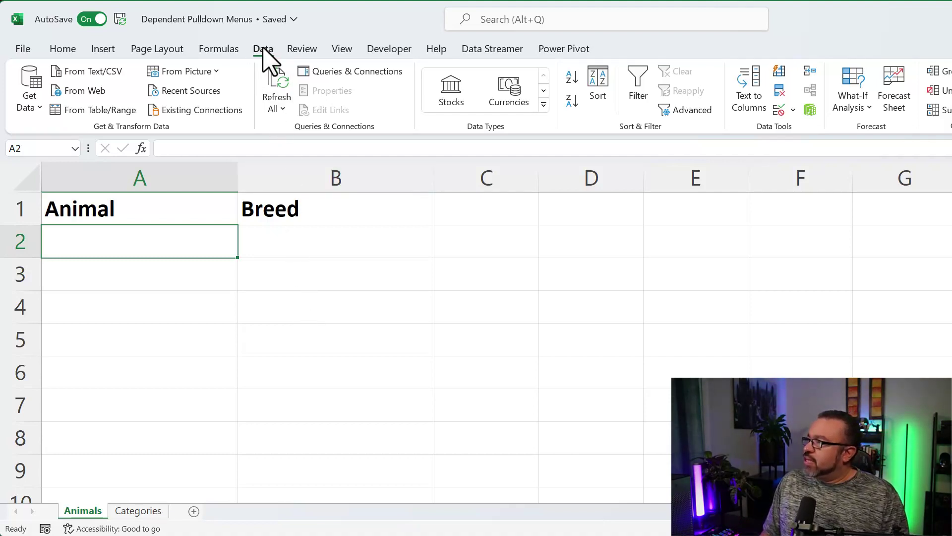
Give A2 a list validation sourced from the Dog, Cat and Bird headers in Categories!A1:C1
left_click(794, 110)
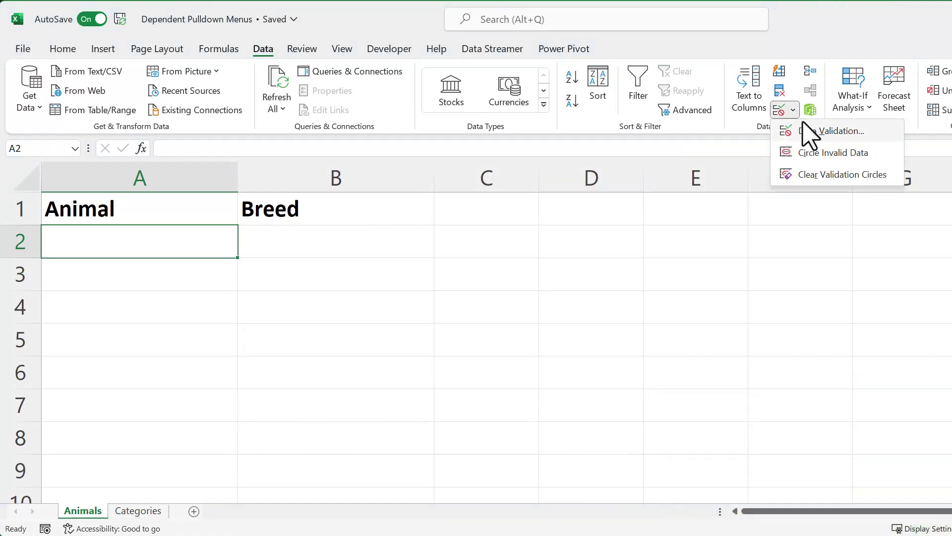
left_click(811, 132)
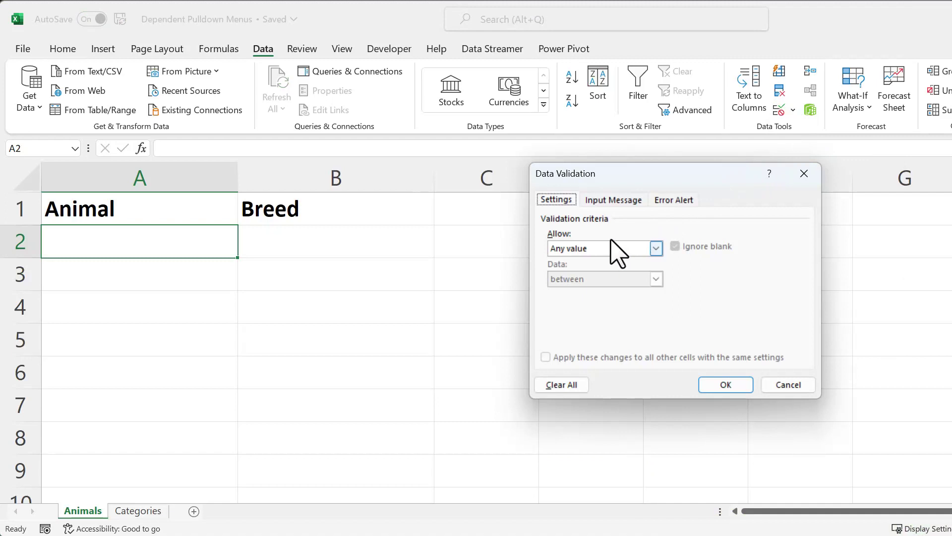
left_click(599, 246)
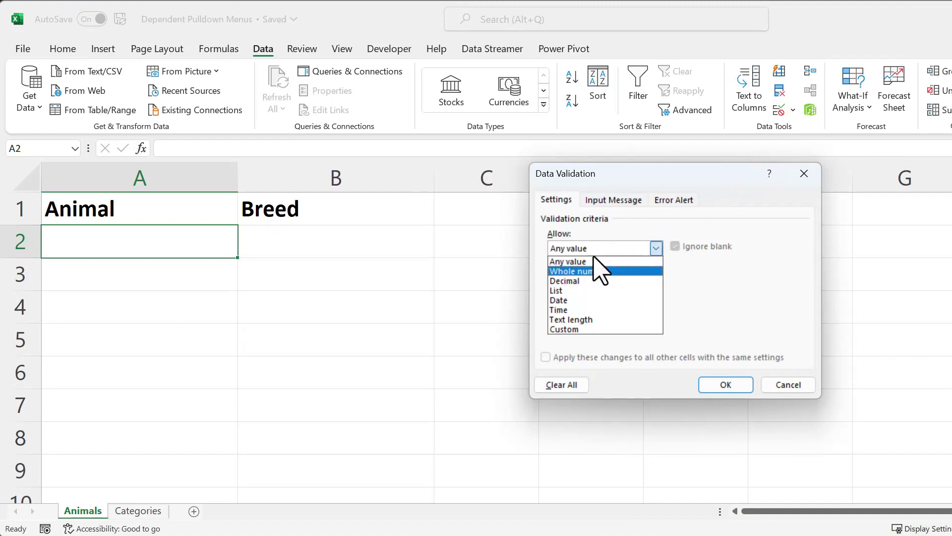
left_click(576, 290)
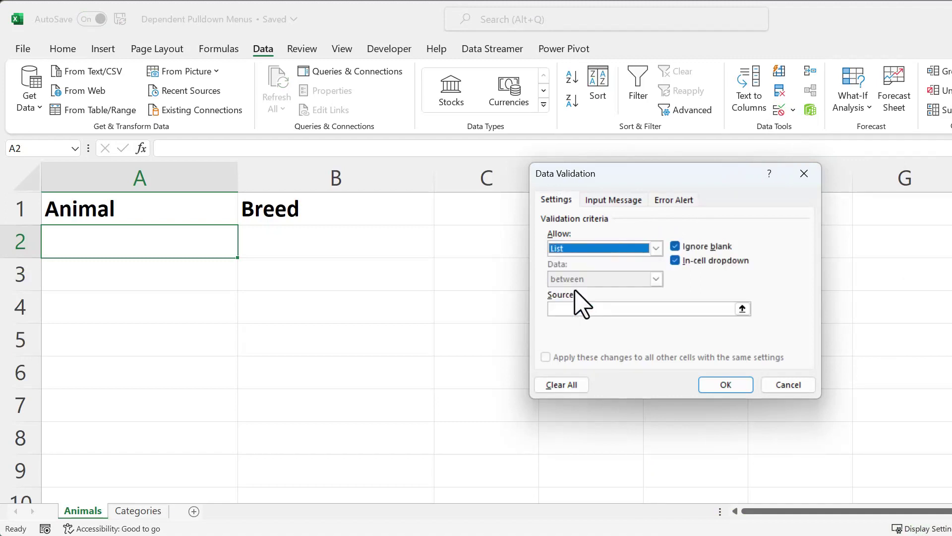
left_click(743, 309)
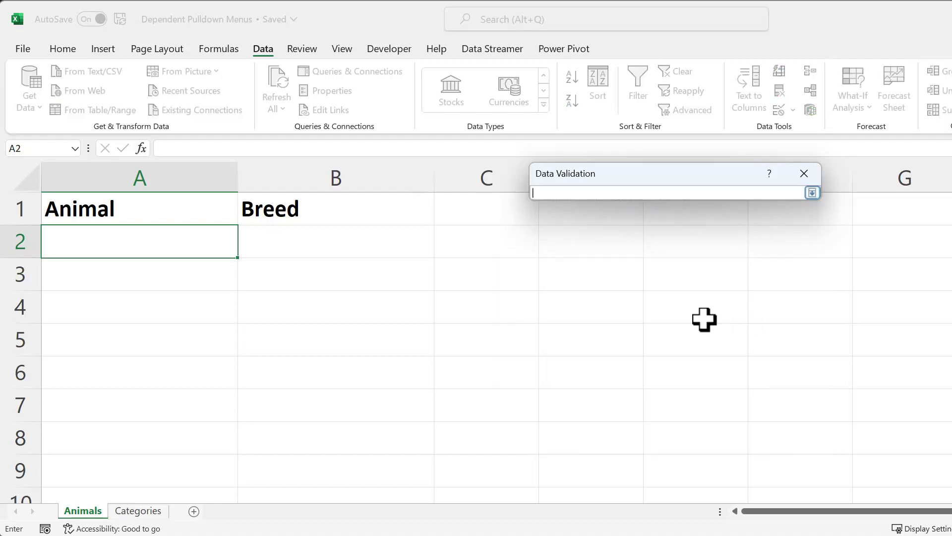
left_click(139, 511)
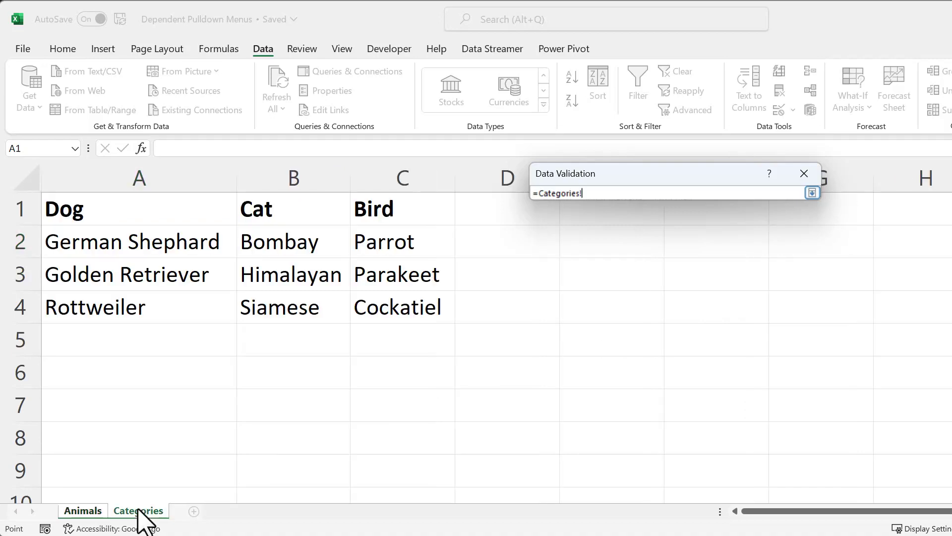
left_click_drag(74, 211, 382, 211)
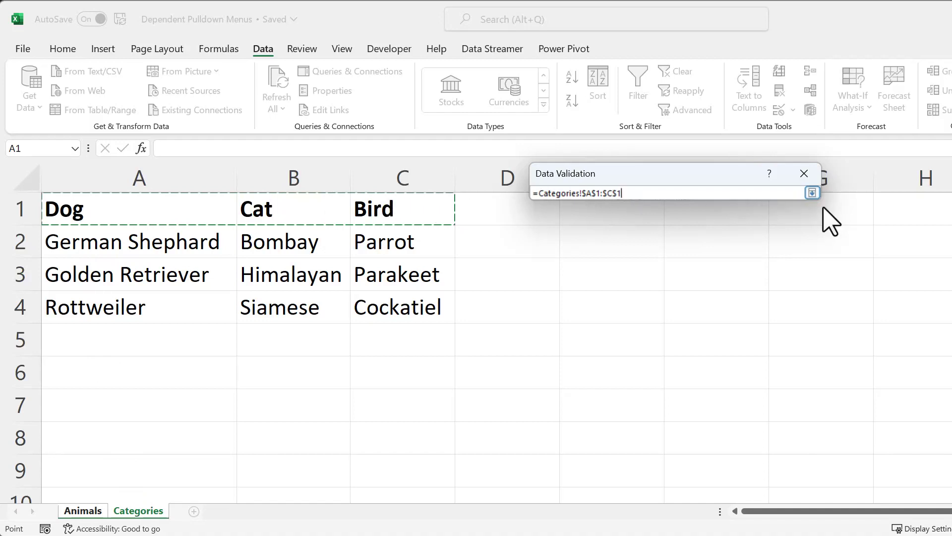
left_click(812, 193)
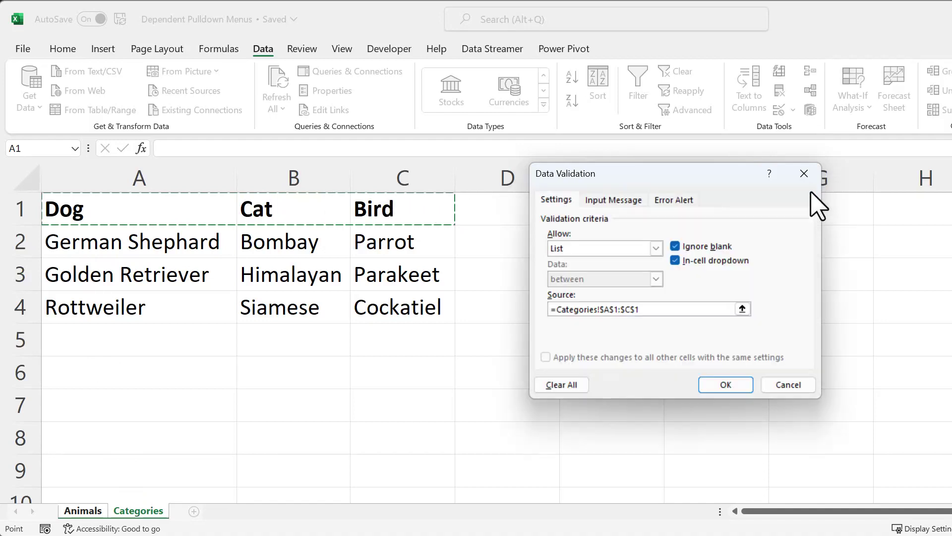
left_click(725, 384)
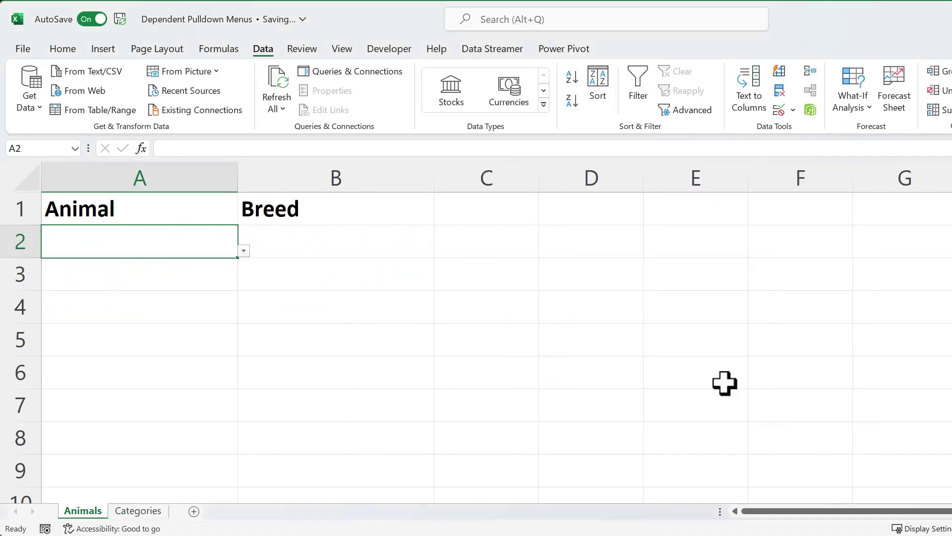
left_click(245, 252)
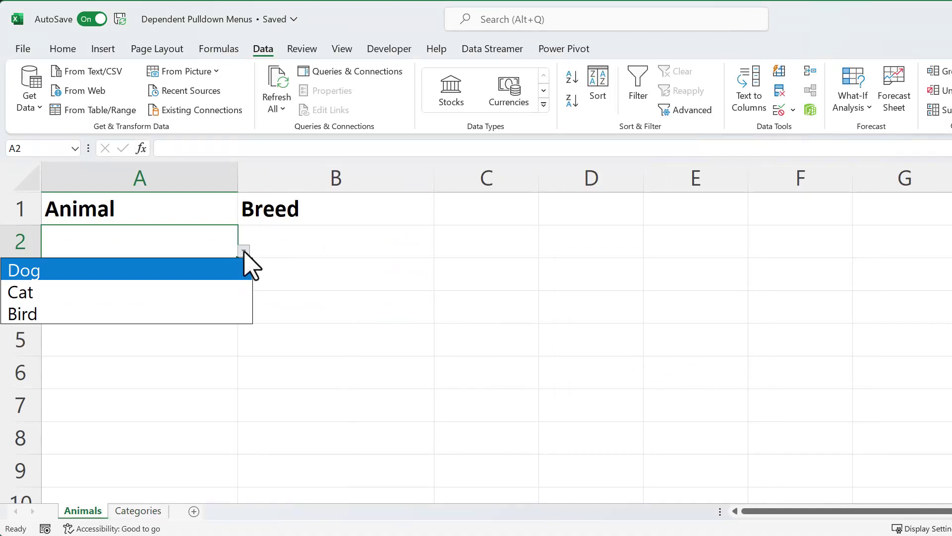
key("Escape")
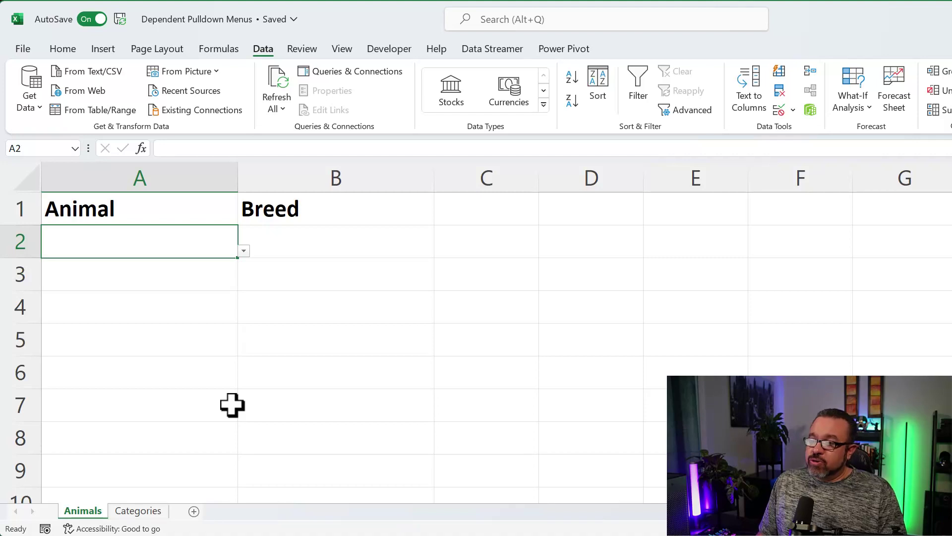
Create Dog, Cat and Bird named ranges from the top row of Categories A1:C4
left_click(143, 514)
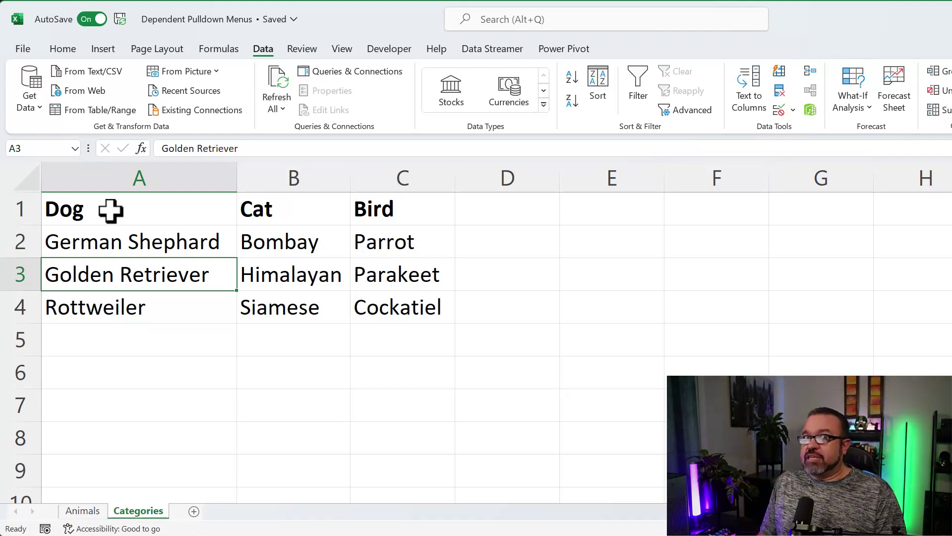
left_click_drag(110, 211, 426, 296)
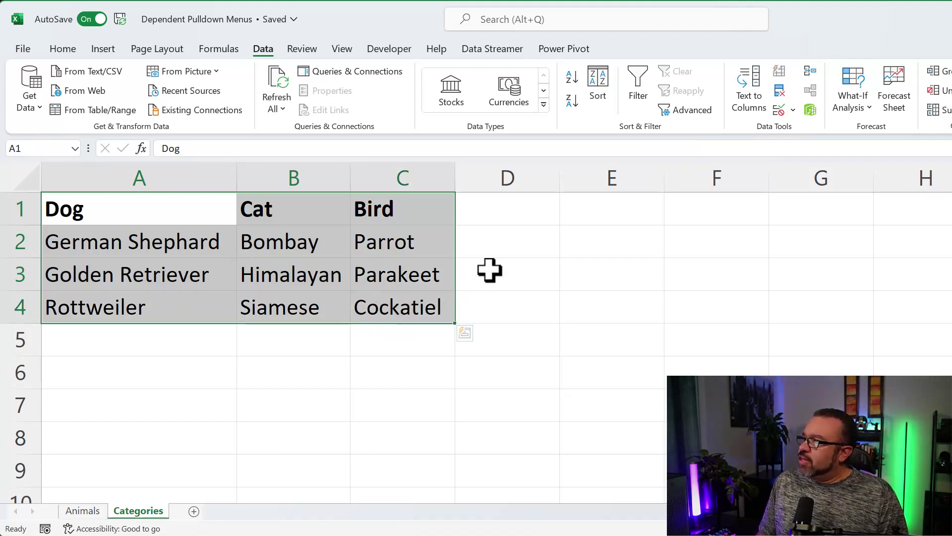
left_click(220, 48)
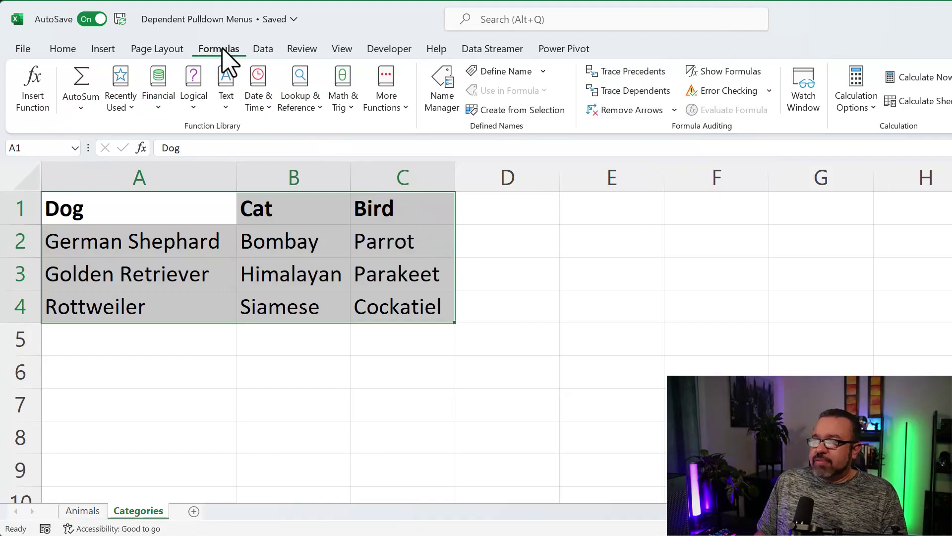
left_click(525, 111)
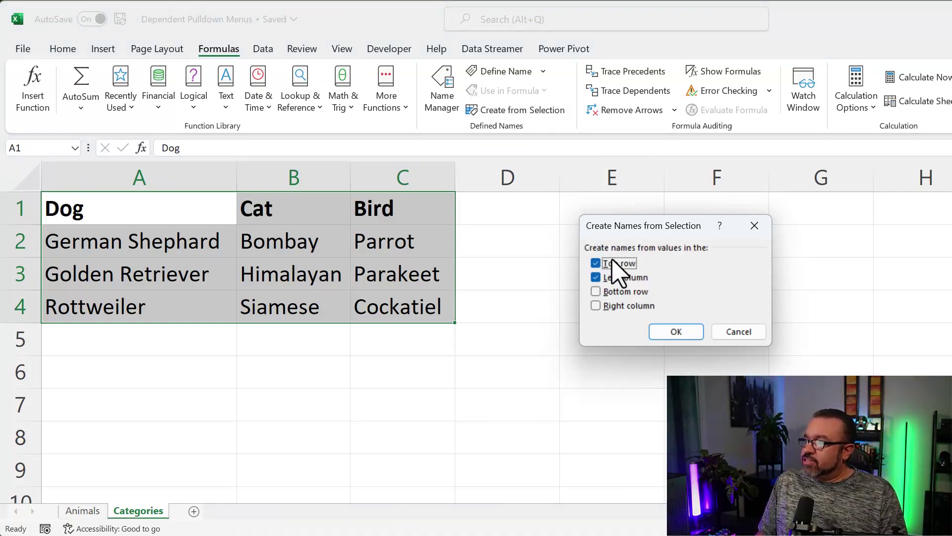
left_click(596, 277)
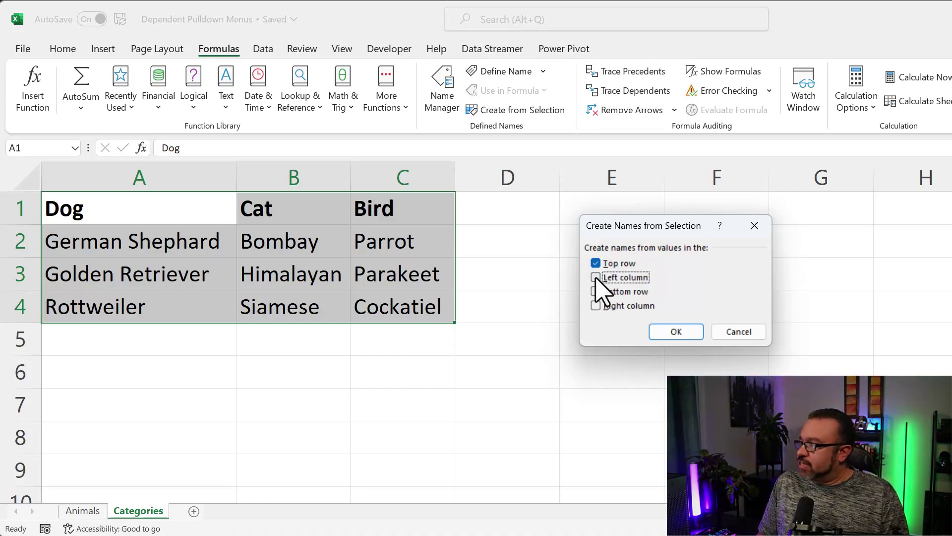
left_click(676, 333)
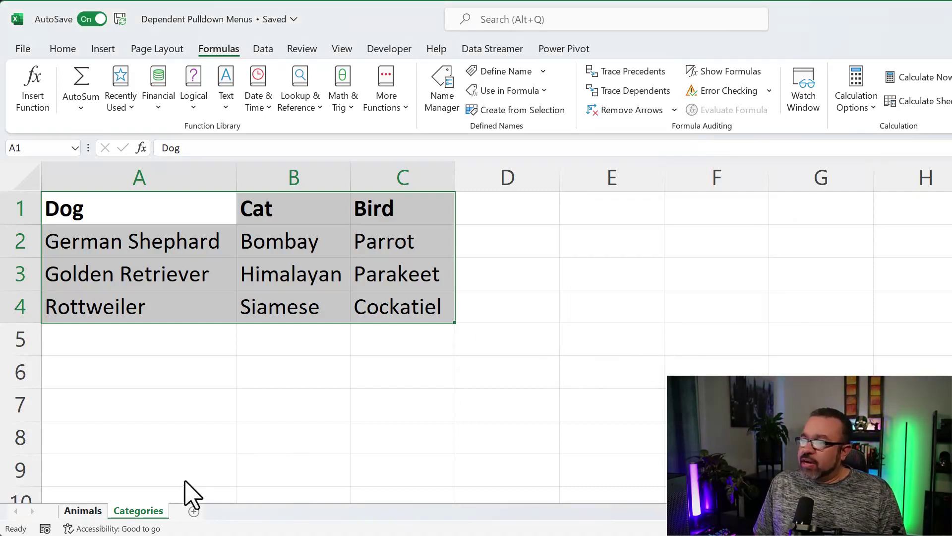
Give B2 a list validation with source =INDIRECT(A2), accepting the source-error warning
left_click(83, 511)
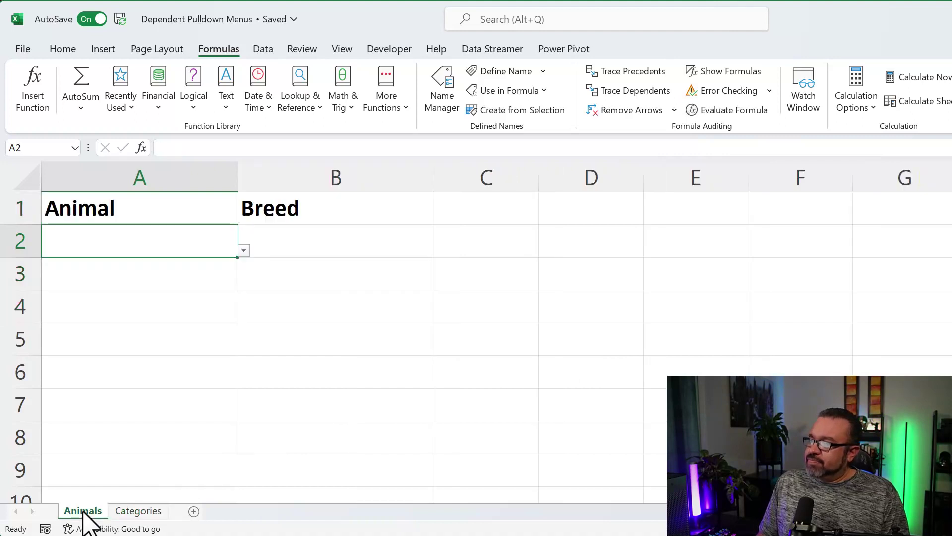
left_click(306, 244)
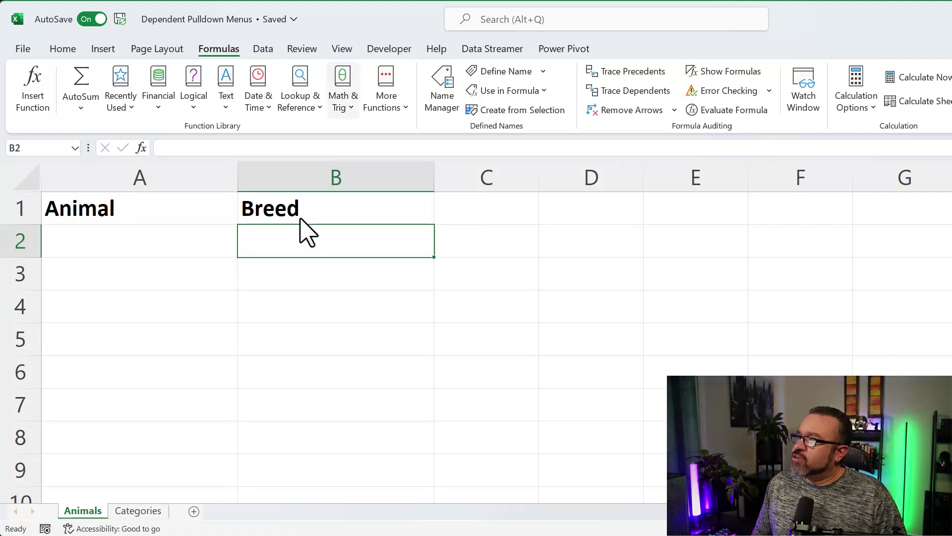
left_click(262, 49)
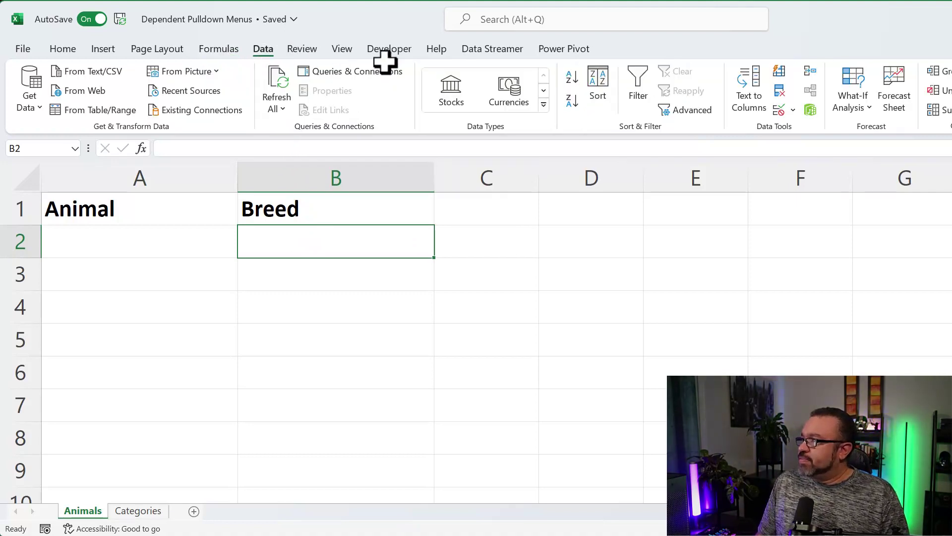
left_click(793, 110)
left_click(813, 130)
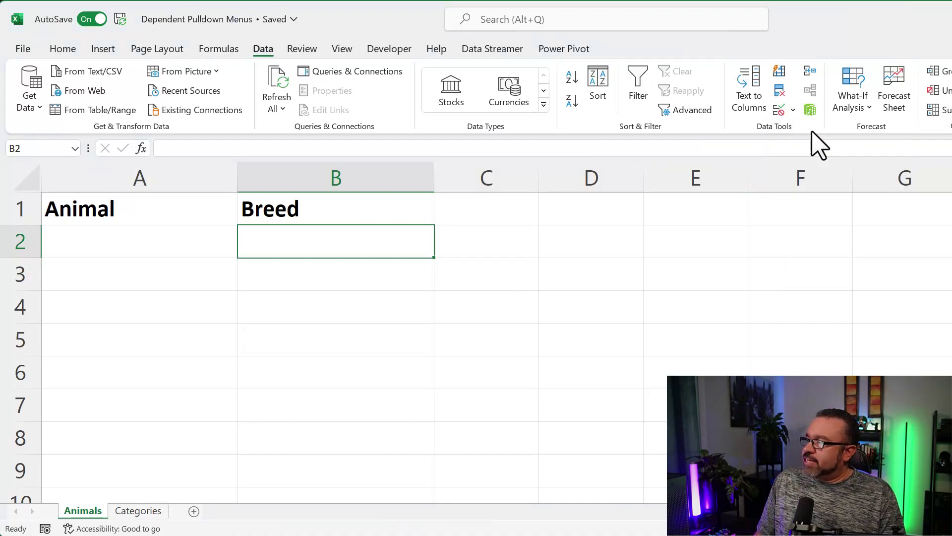
left_click(656, 249)
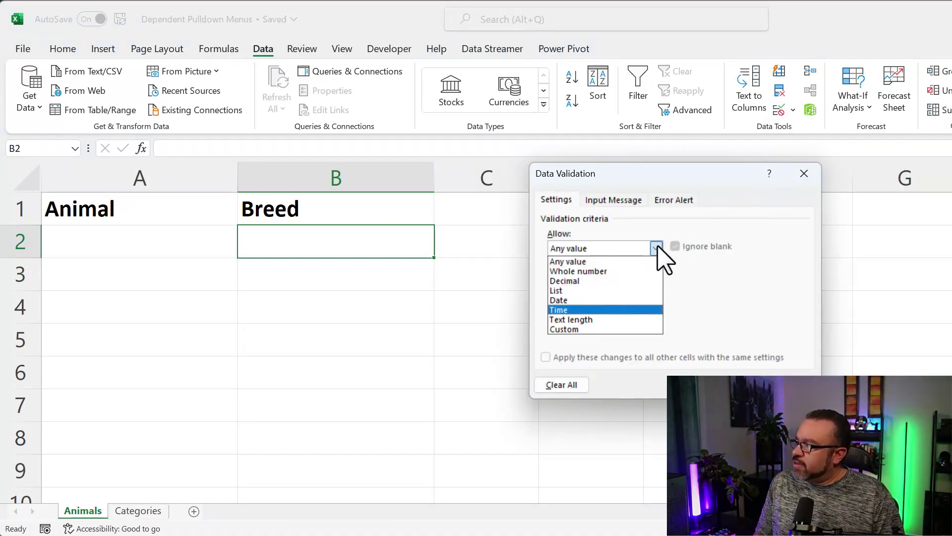
left_click(571, 291)
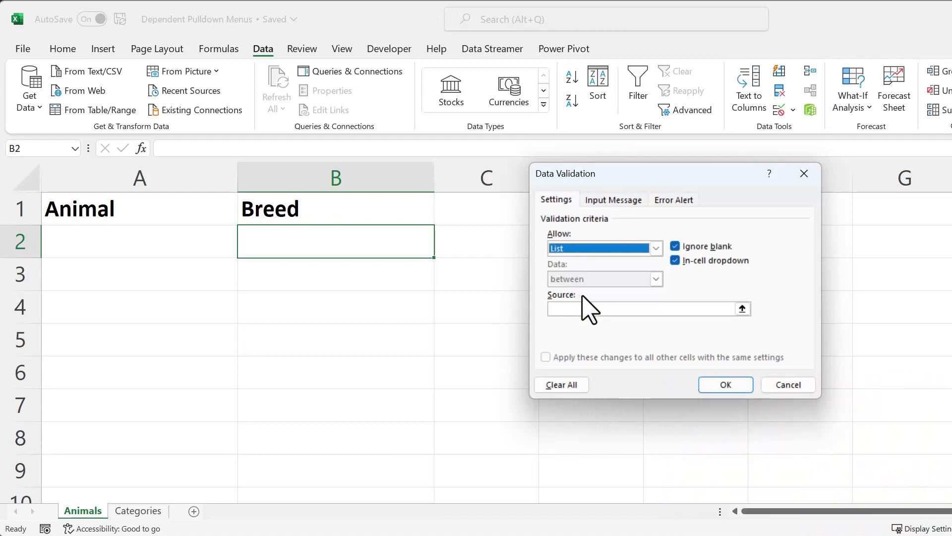
left_click(600, 308)
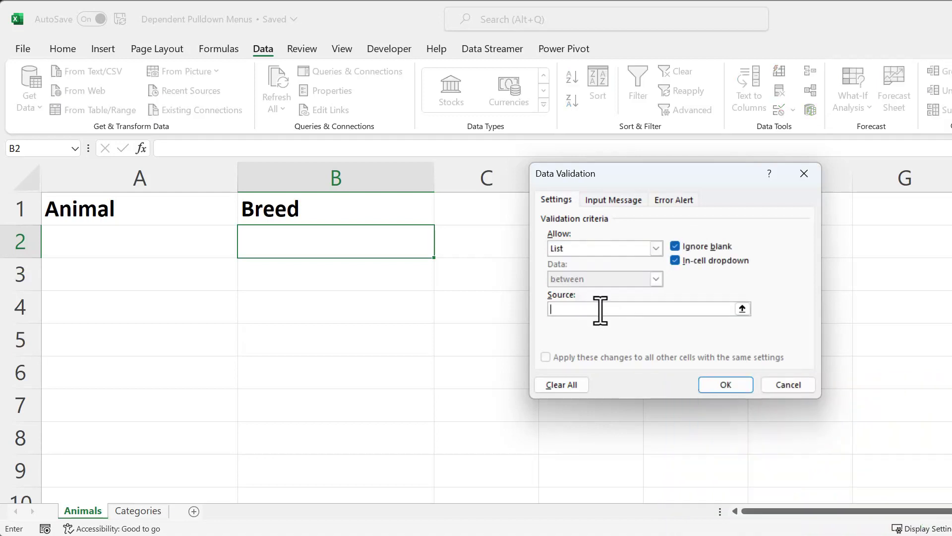
type("=indirect")
type("(a2")
left_click(726, 389)
left_click_drag(818, 340, 632, 335)
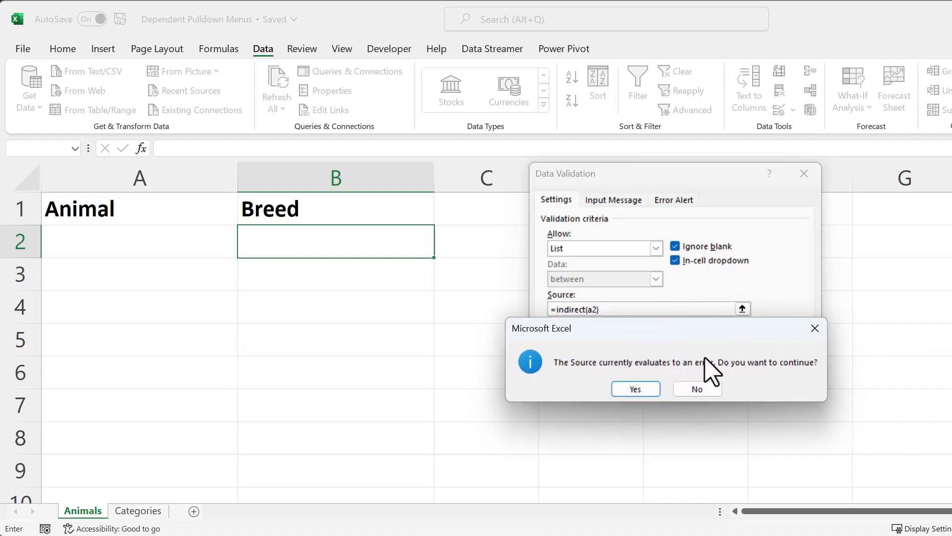
left_click(635, 389)
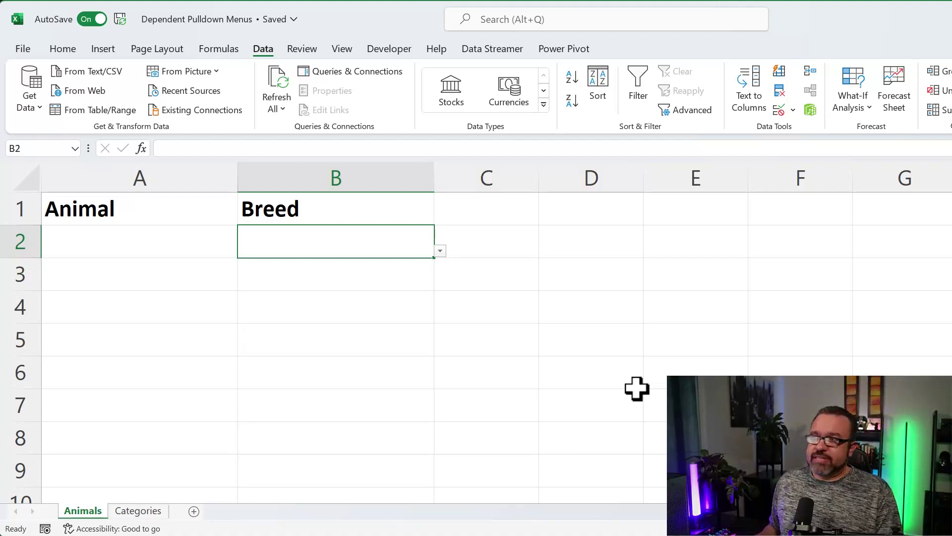
left_click(108, 237)
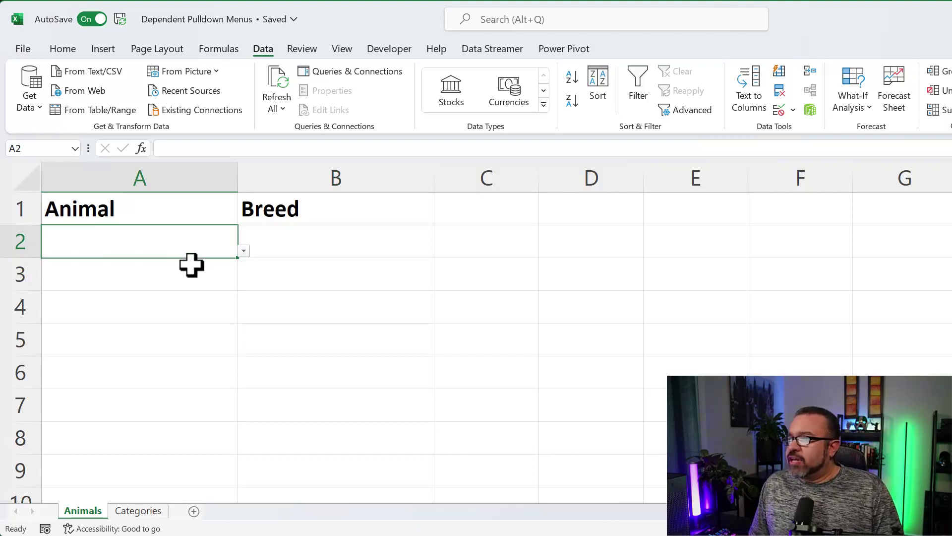
left_click(243, 251)
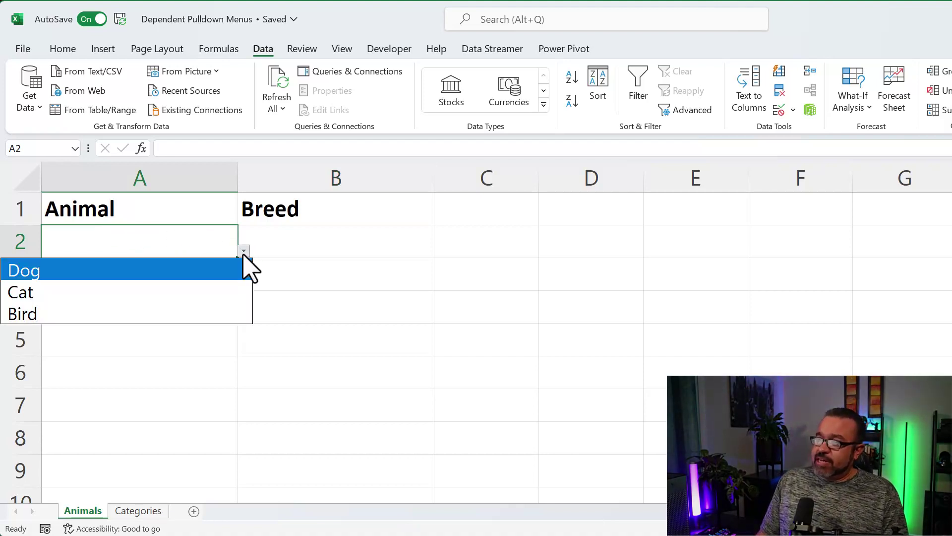
left_click(179, 293)
left_click(336, 240)
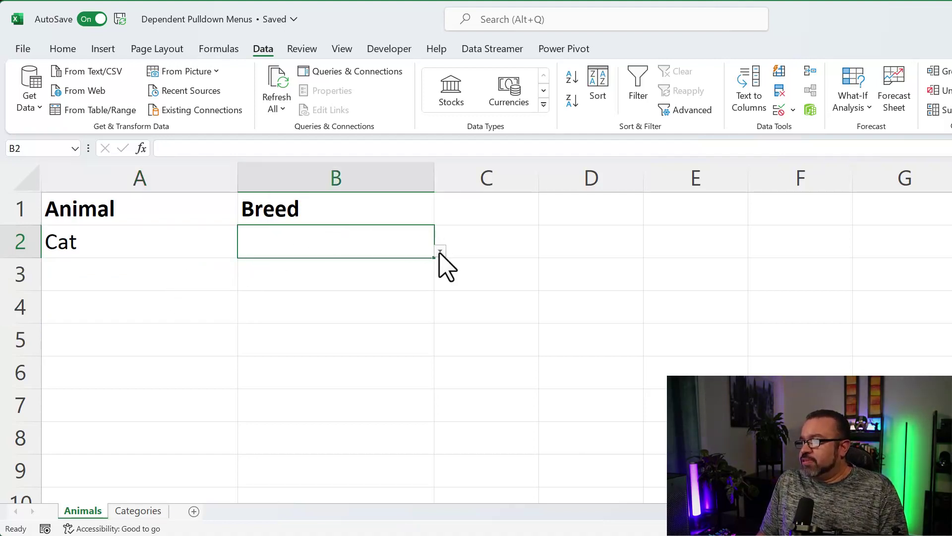
left_click(440, 252)
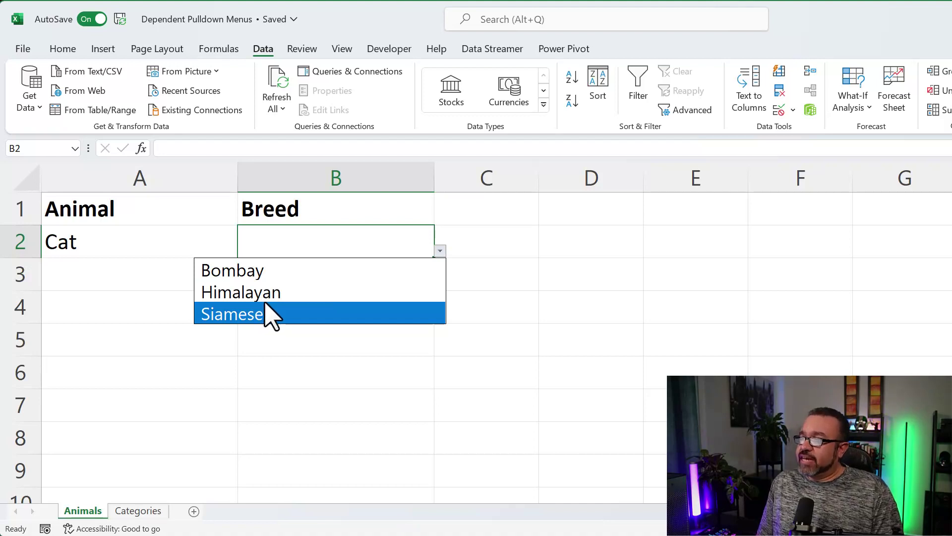
left_click(274, 313)
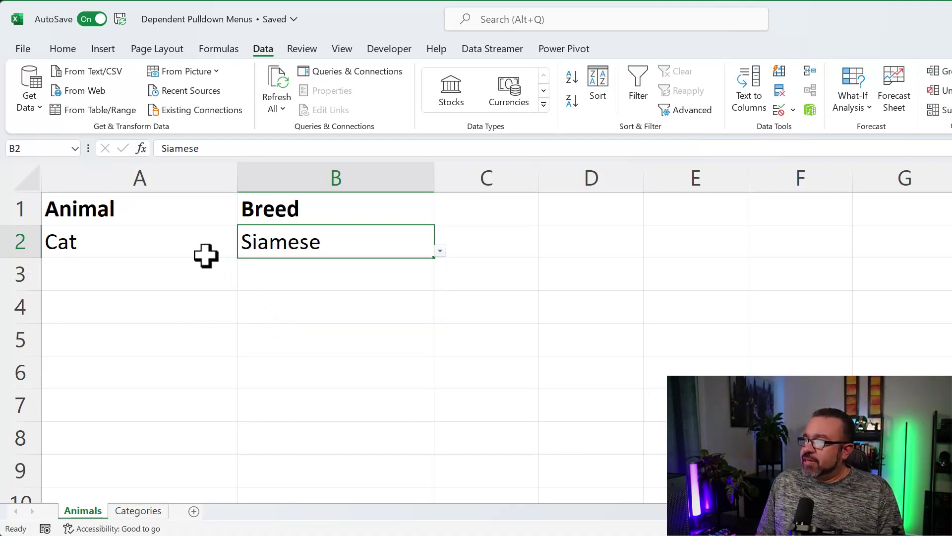
left_click(162, 242)
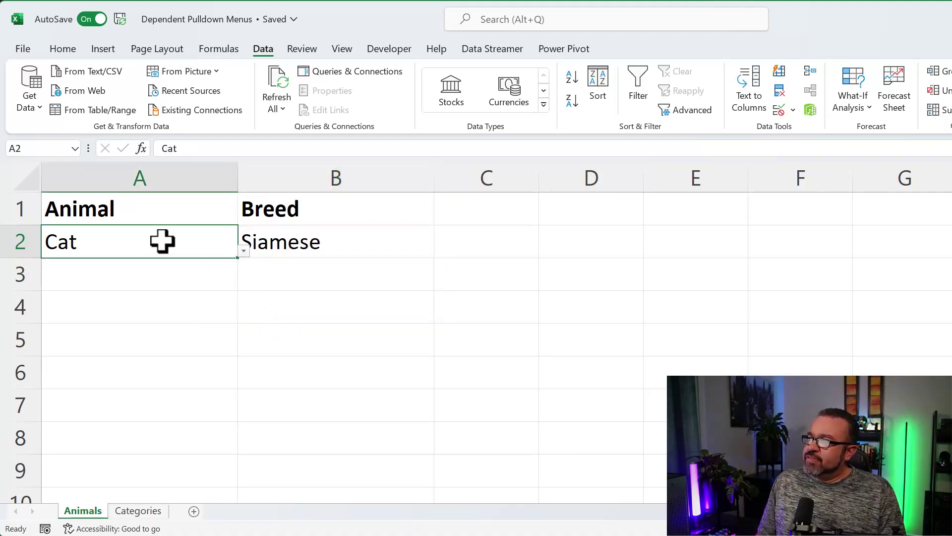
left_click(244, 251)
left_click(156, 270)
left_click(400, 241)
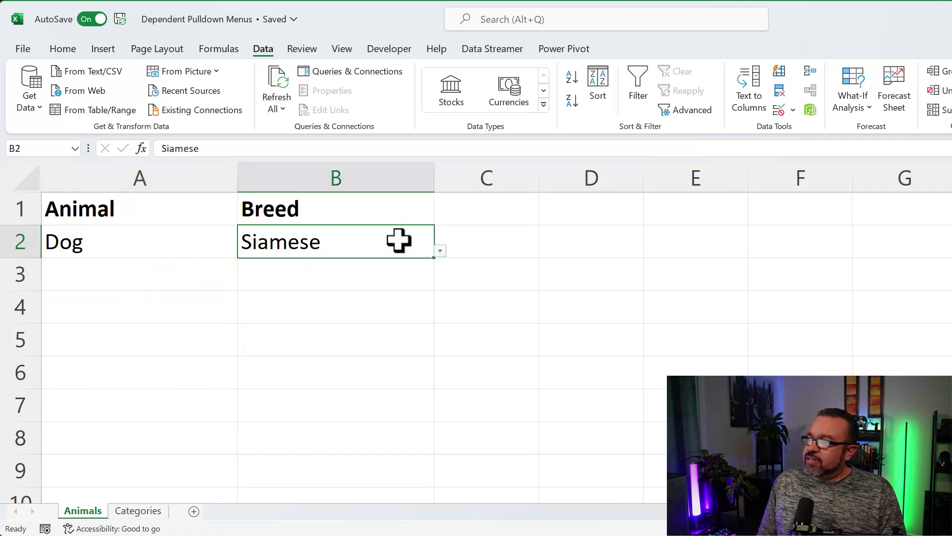
left_click(440, 251)
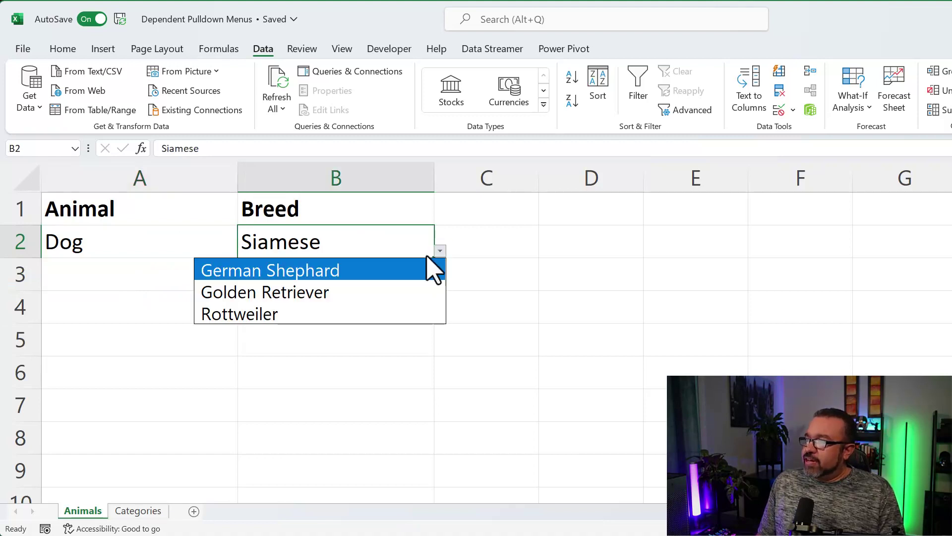
left_click(276, 293)
left_click(112, 246)
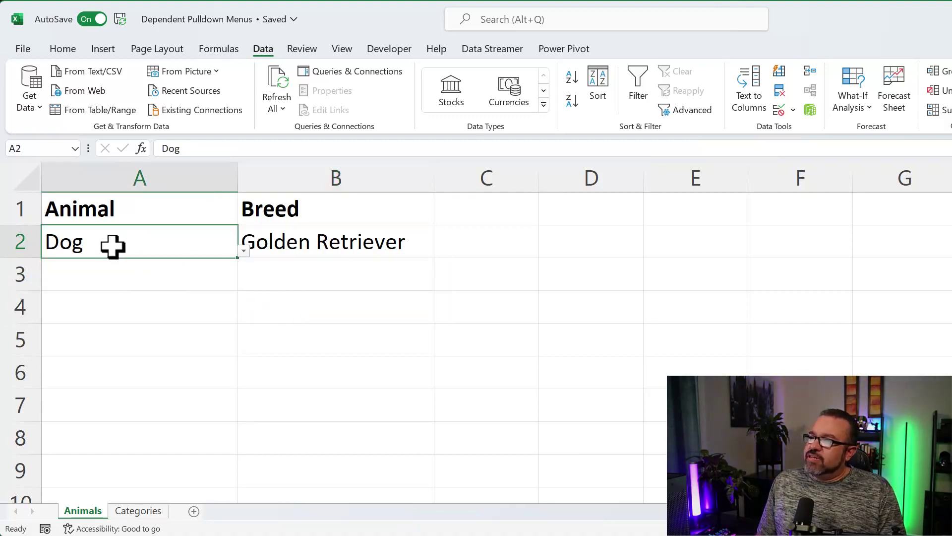
left_click_drag(93, 240, 296, 241)
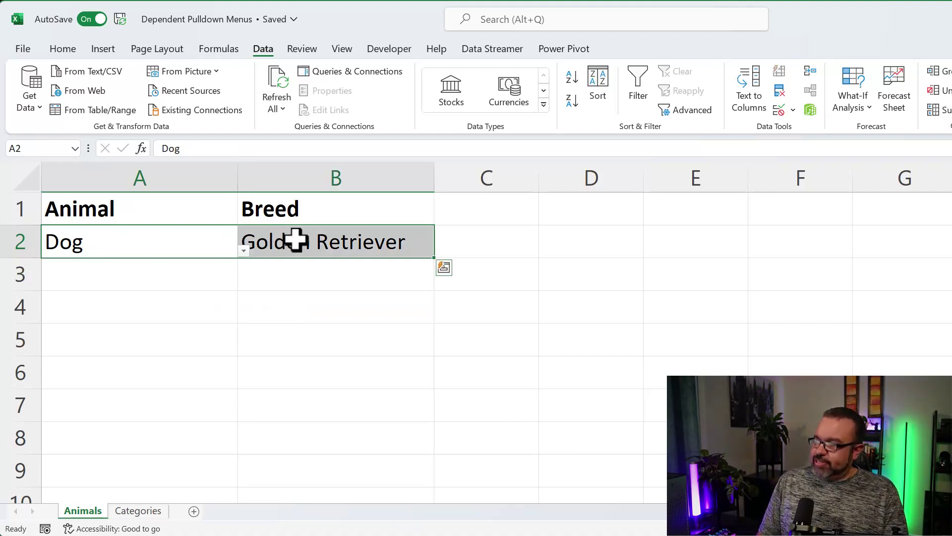
key("Delete")
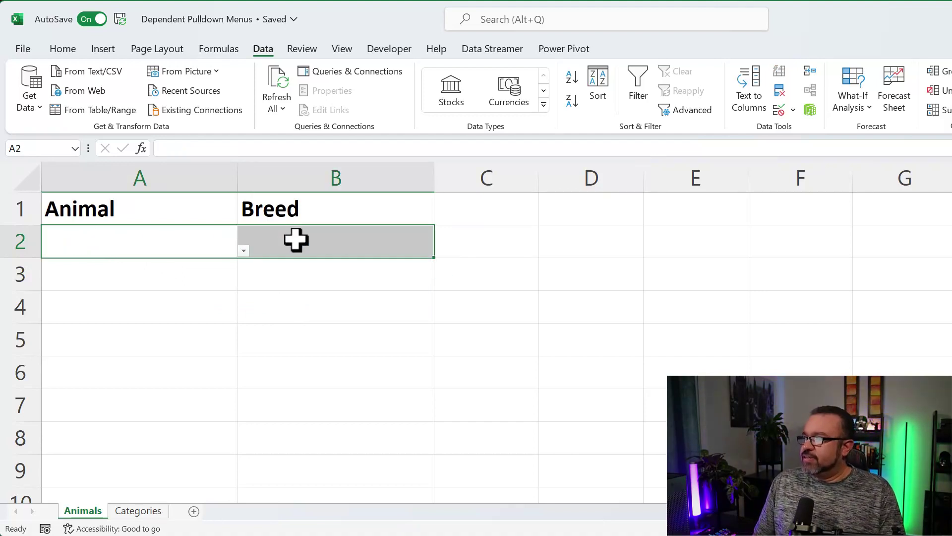
Fill the A2:B2 Animal and Breed dropdowns down to row 9
left_click(186, 240)
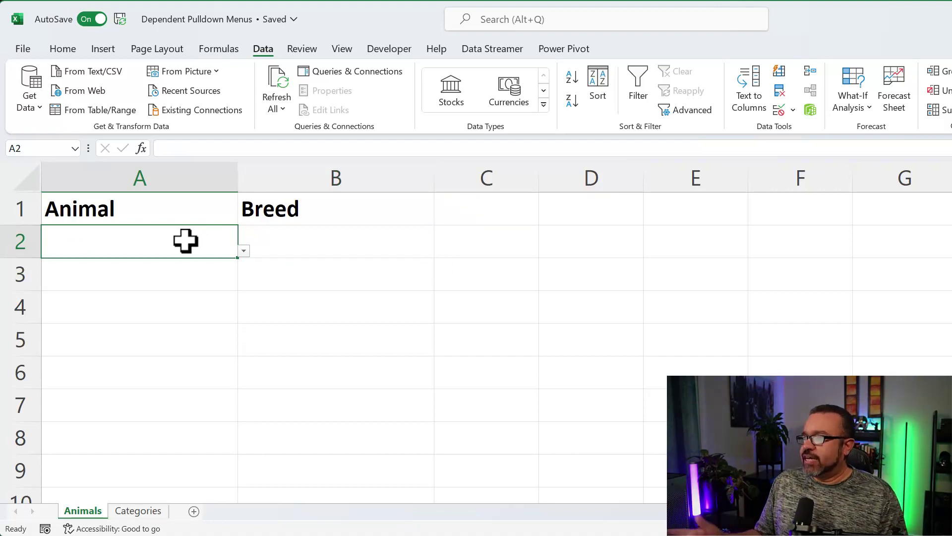
left_click_drag(172, 236, 364, 254)
left_click_drag(435, 257, 429, 471)
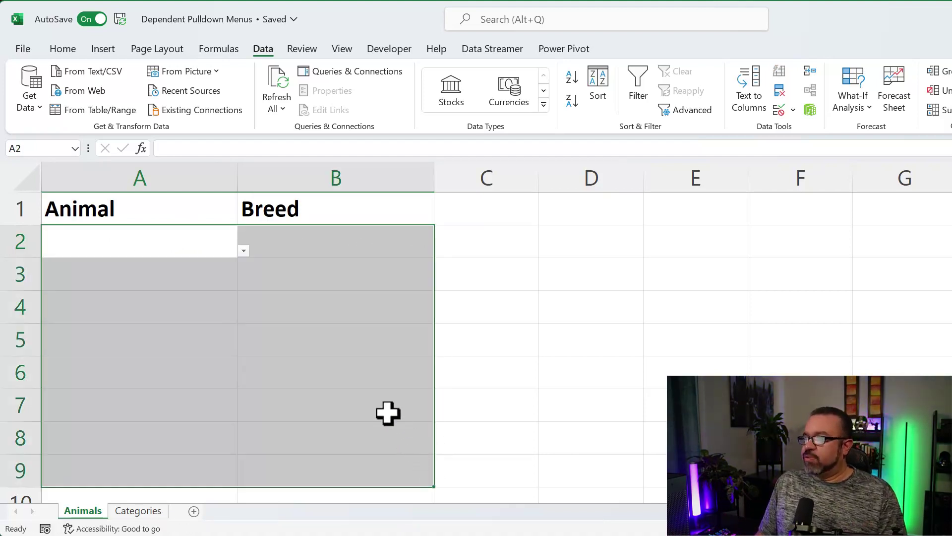
Test row 6 by choosing Bird and Parakeet, then clear the test entries
left_click(365, 380)
scroll(389, 407, "down", 4)
scroll(389, 407, "up", 4)
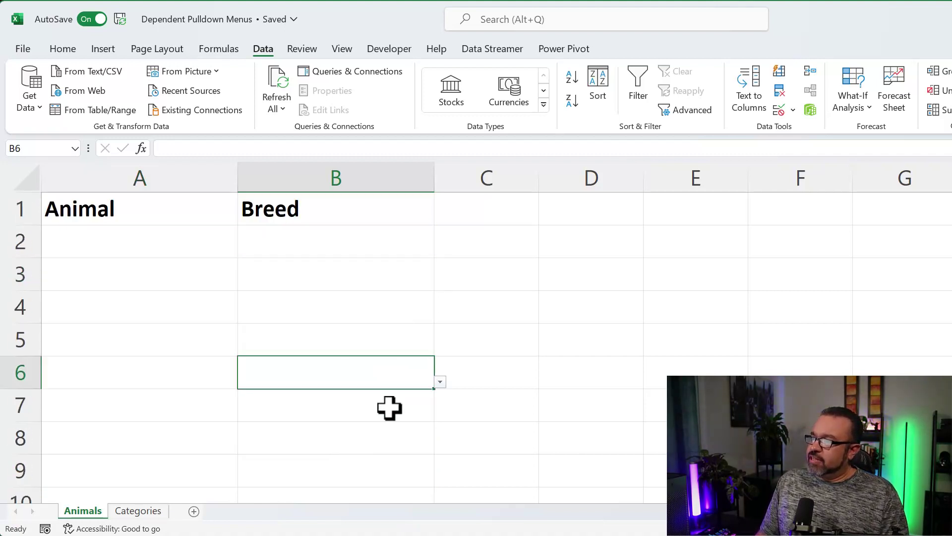
left_click(204, 372)
left_click(243, 382)
left_click(130, 445)
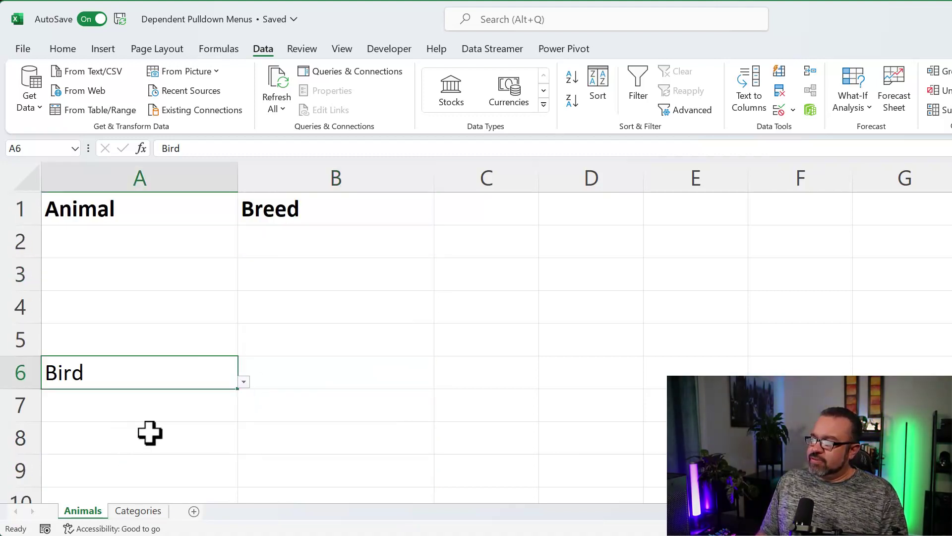
left_click(365, 379)
left_click(440, 382)
left_click(325, 423)
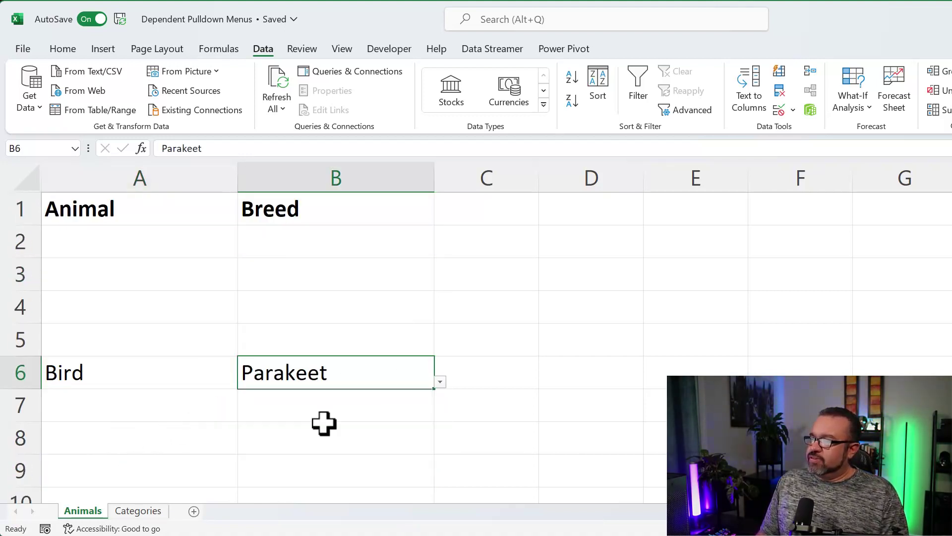
left_click_drag(325, 373, 134, 377)
key("Delete")
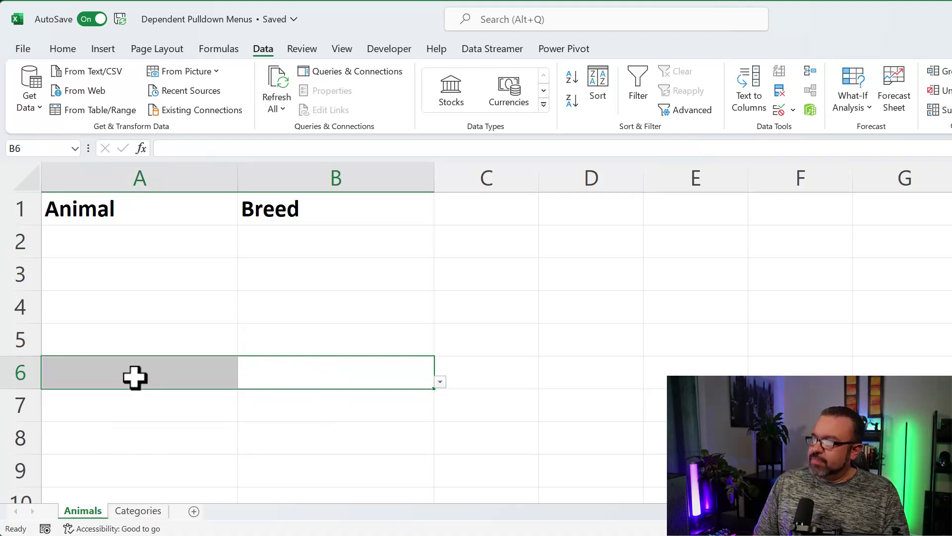
left_click(147, 232)
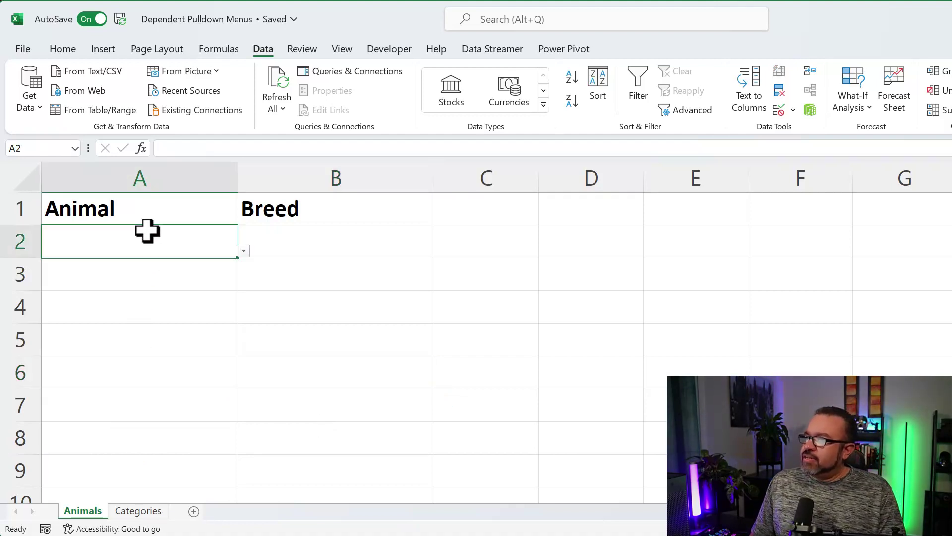
Enter Crow, Pigeon and Chicken into C5:C7 under the Bird column on Categories
left_click(146, 516)
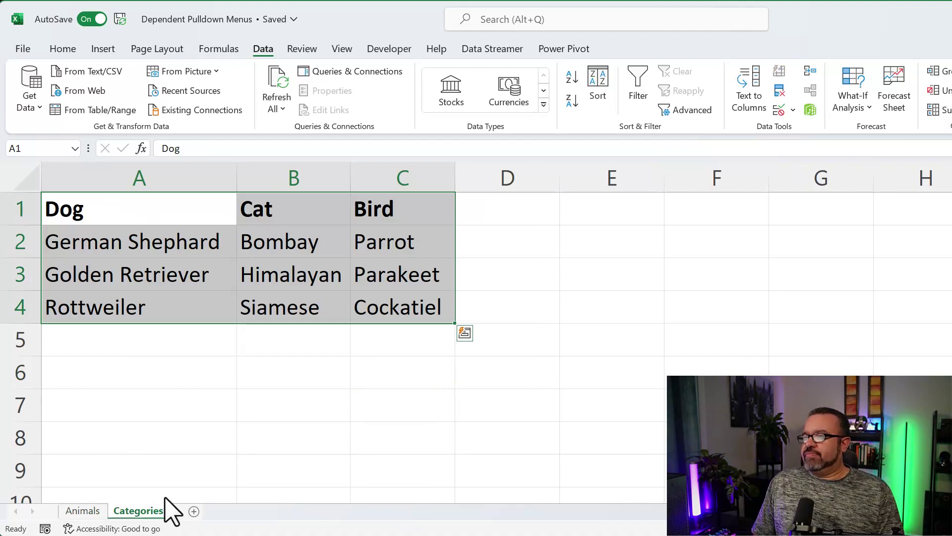
left_click(396, 343)
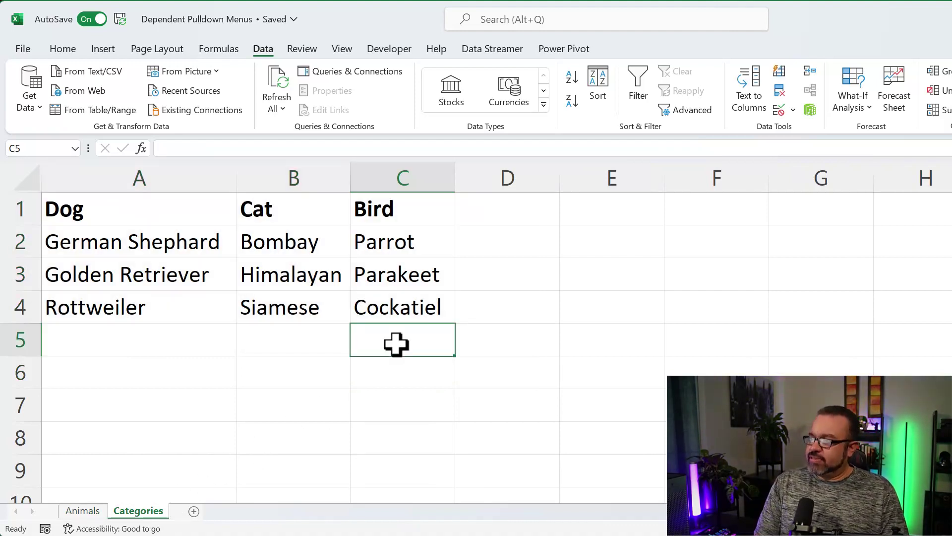
type("Crow")
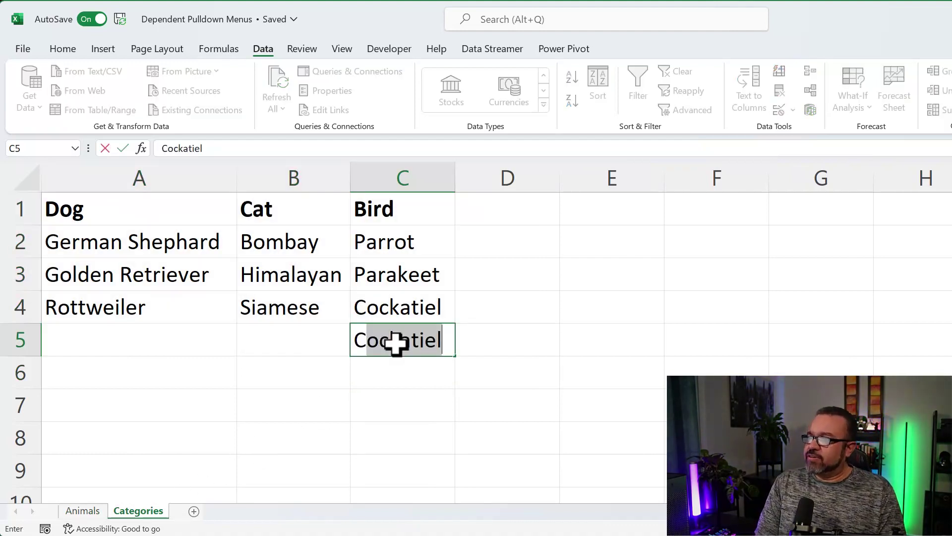
key("Return")
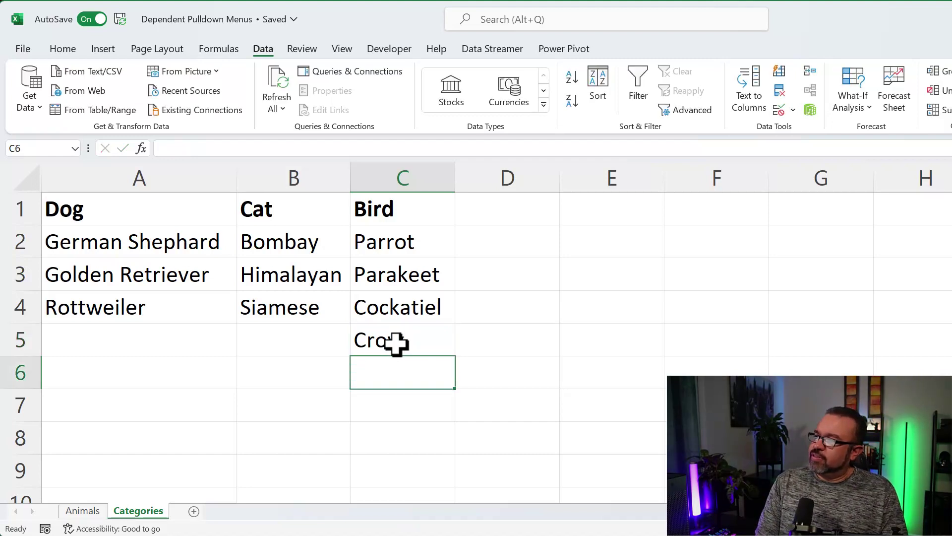
type("Pigeon")
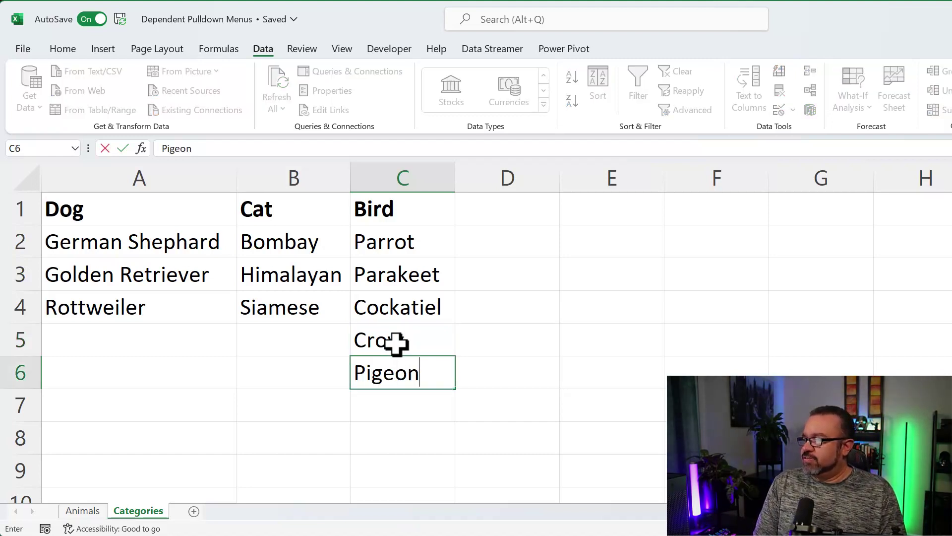
key("Return")
type("Chicken")
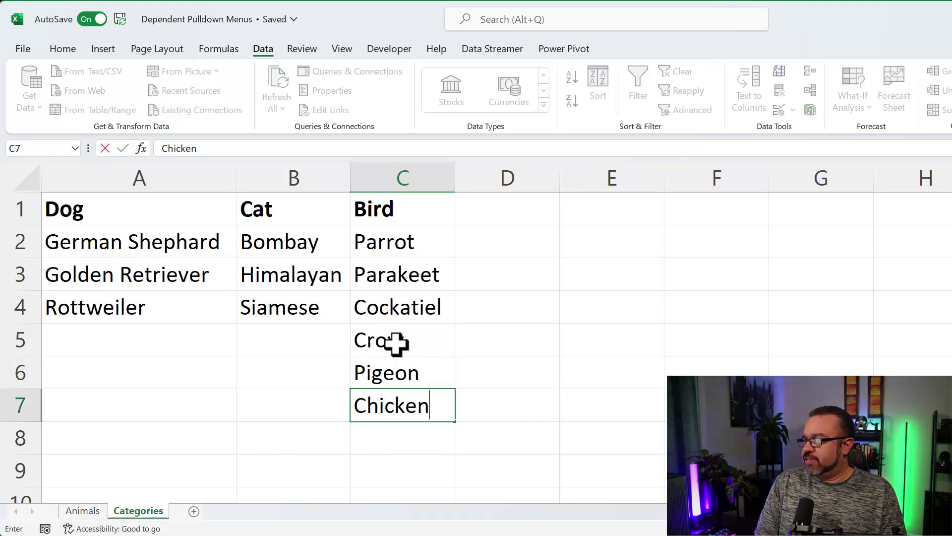
key("Return")
left_click(374, 248)
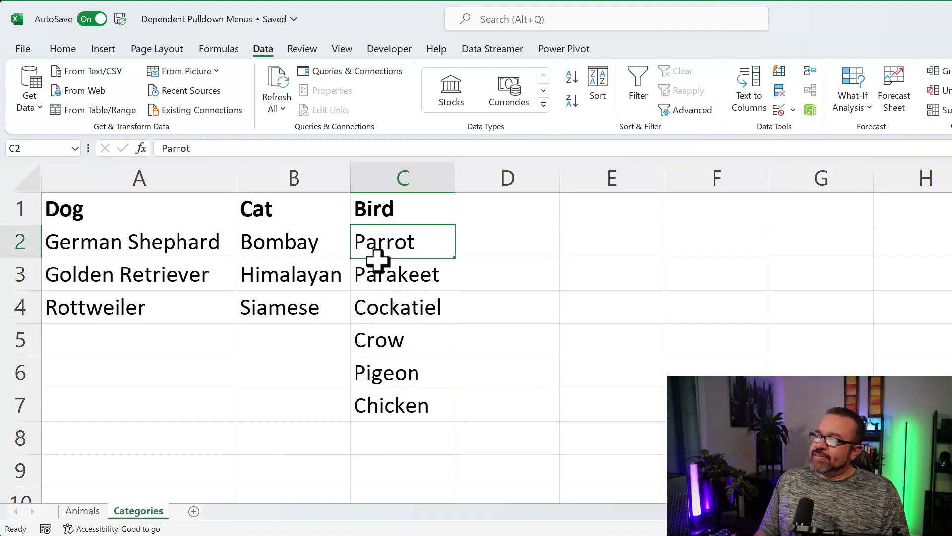
Choose Bird in A2 on Animals and check B2's Breed list, still showing three birds
left_click(83, 510)
left_click(243, 251)
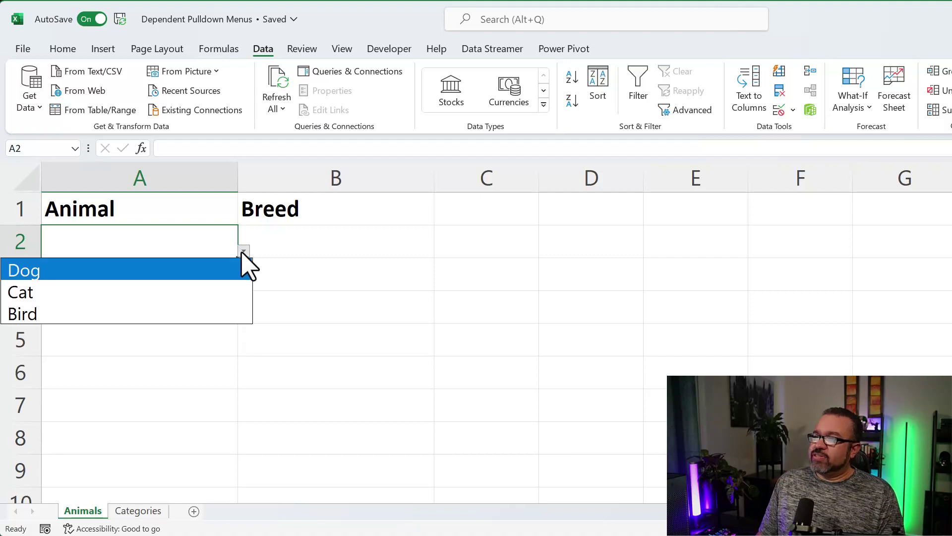
left_click(90, 312)
left_click(265, 241)
left_click(438, 249)
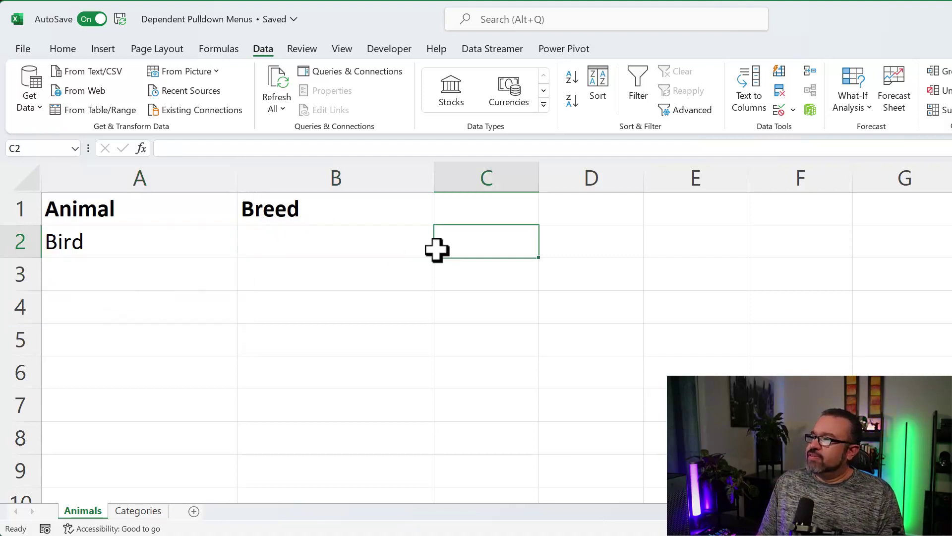
left_click(392, 243)
left_click(440, 252)
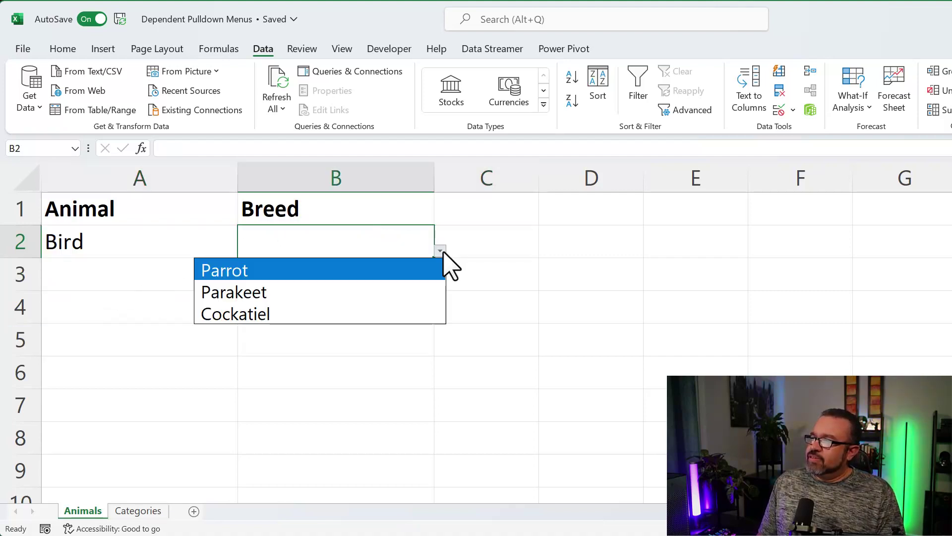
left_click(280, 237)
left_click(196, 237)
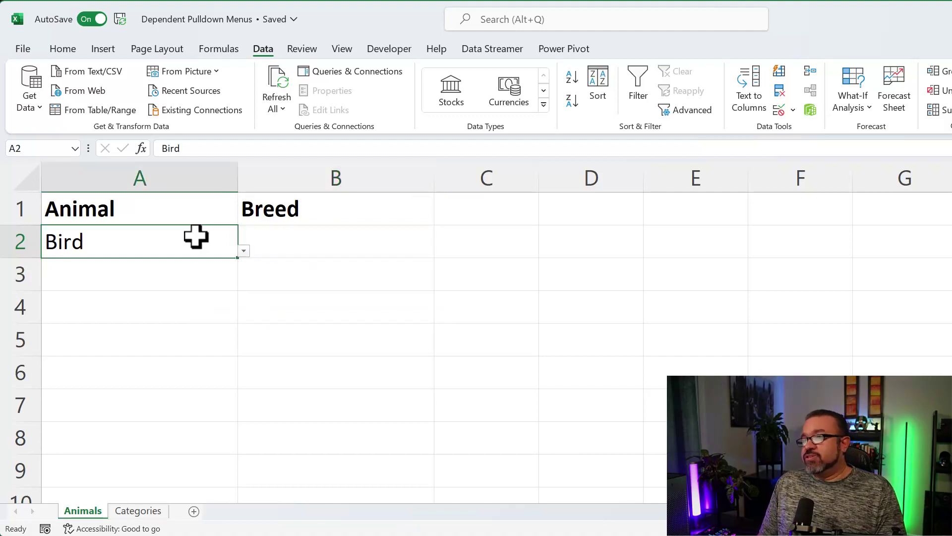
Open Name Manager and review the ranges behind the Cat, Dog and Bird names
left_click(227, 51)
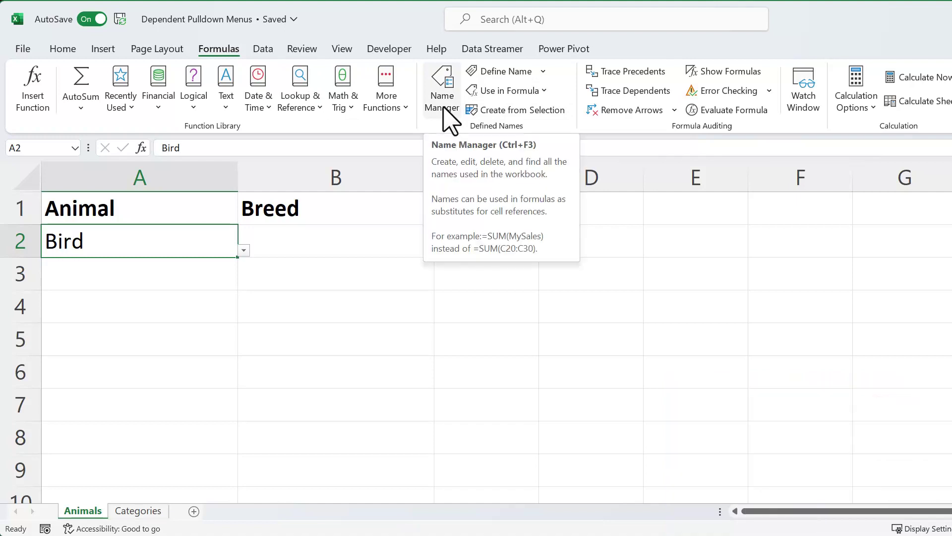
left_click(442, 97)
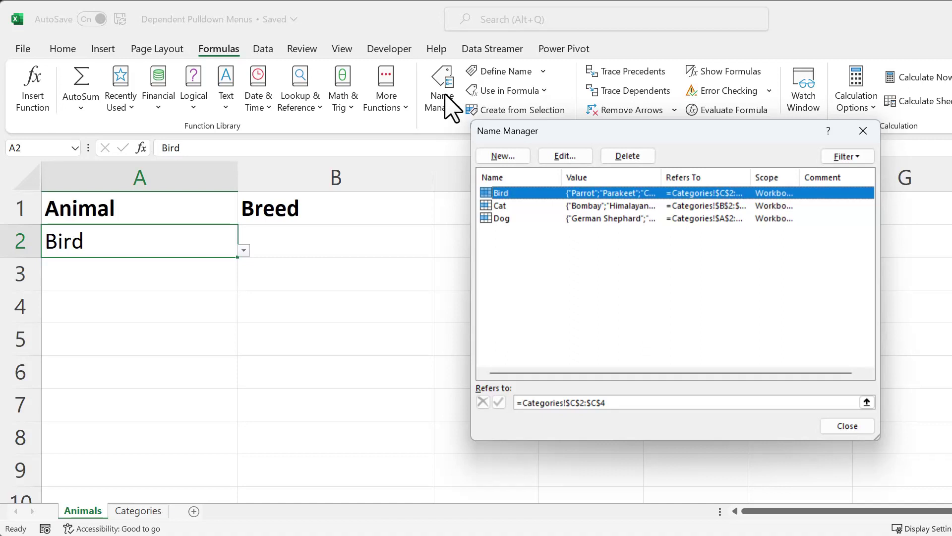
left_click(512, 208)
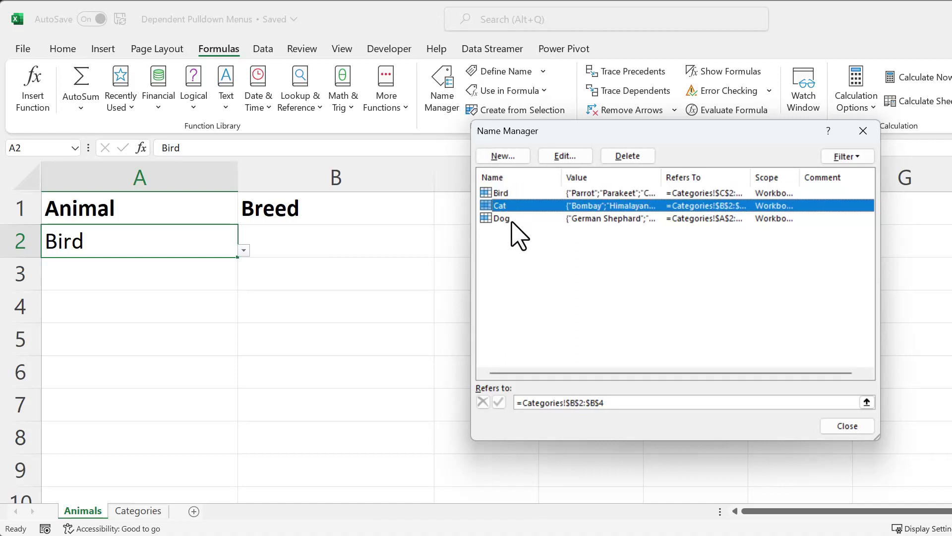
left_click(511, 218)
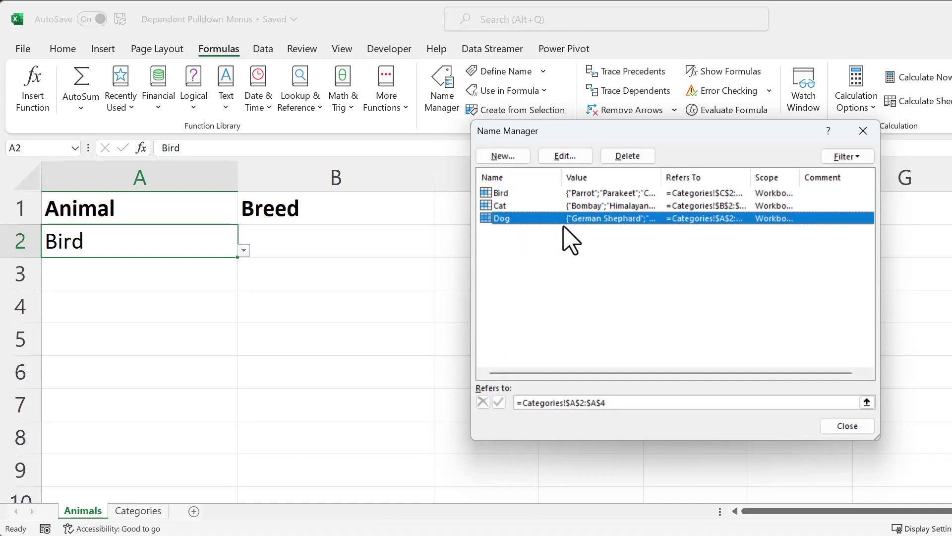
left_click(571, 194)
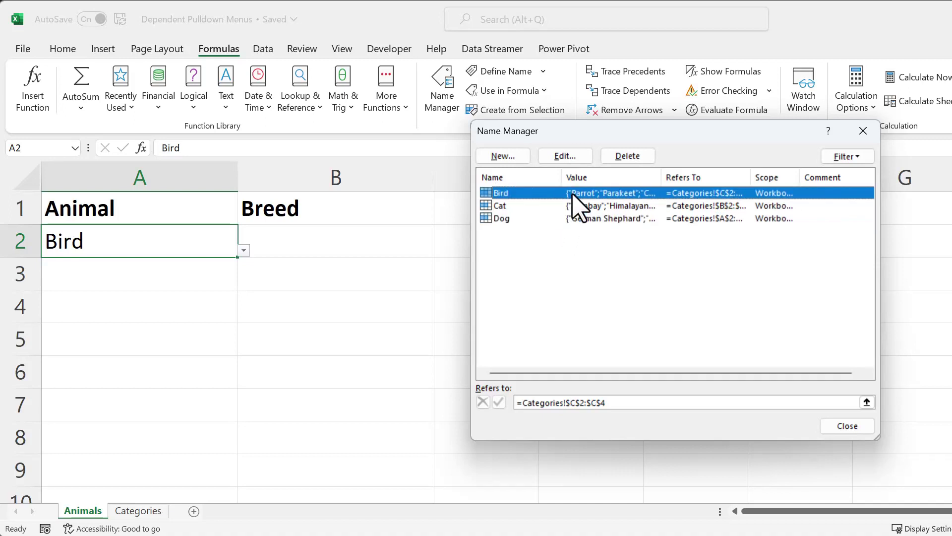
Redefine the Bird name to refer to Categories!$C$2:$C$7 and close Name Manager
left_click(563, 158)
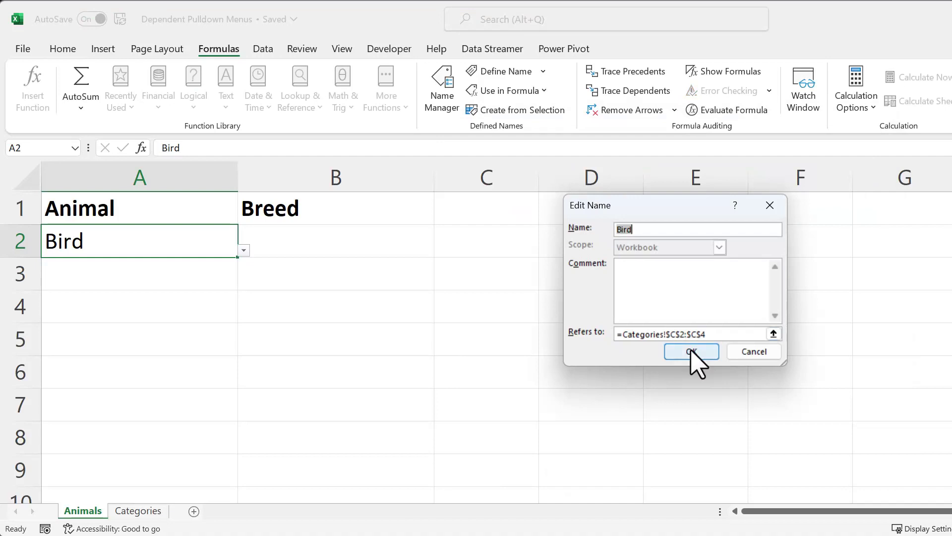
left_click(756, 331)
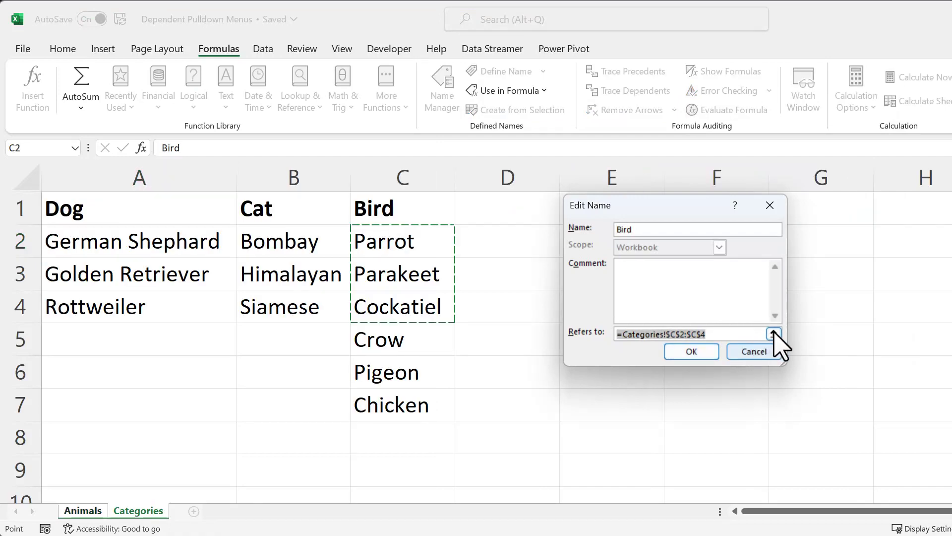
left_click(774, 334)
left_click_drag(404, 241, 435, 392)
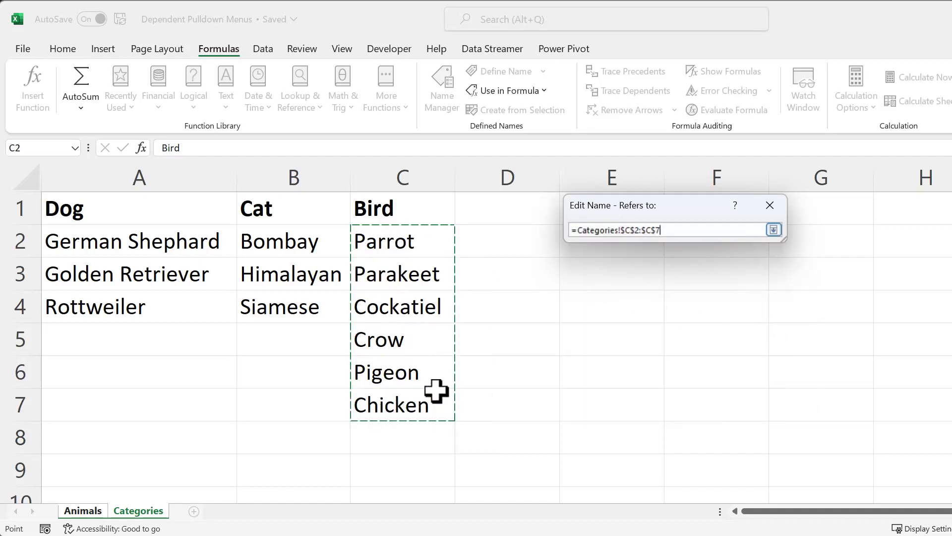
left_click(774, 230)
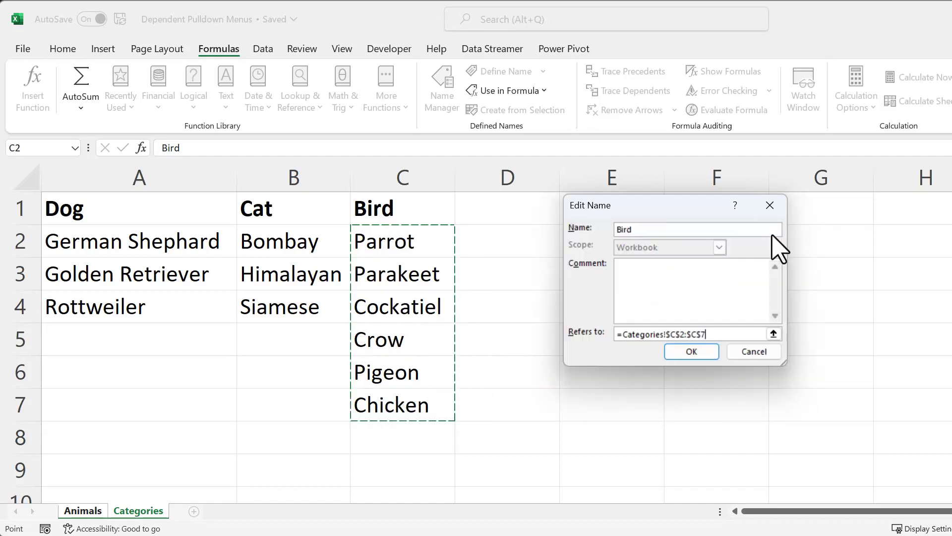
left_click(693, 352)
left_click(692, 351)
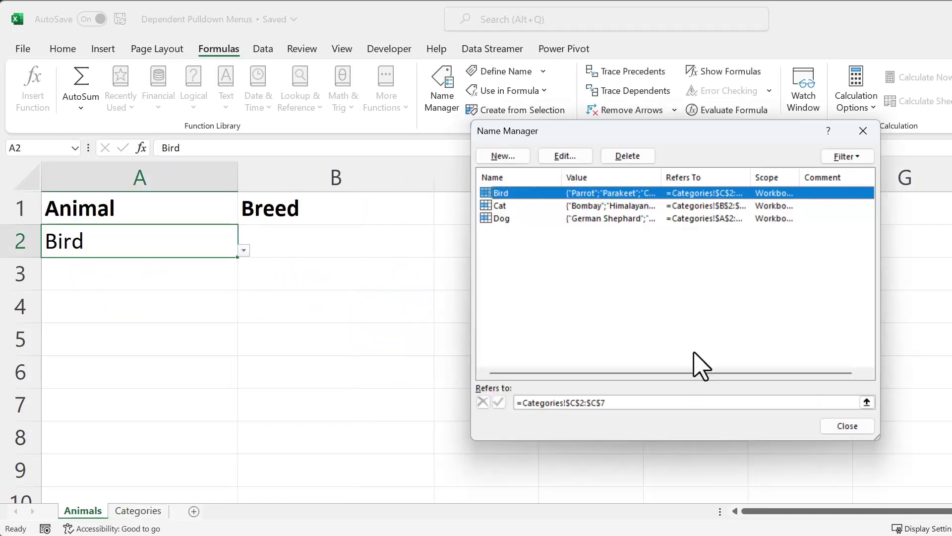
left_click(845, 426)
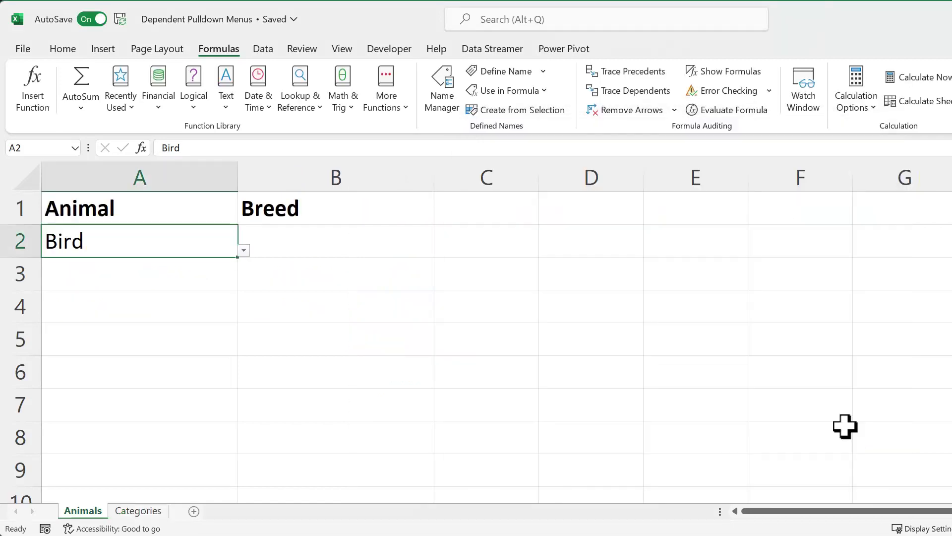
left_click(243, 250)
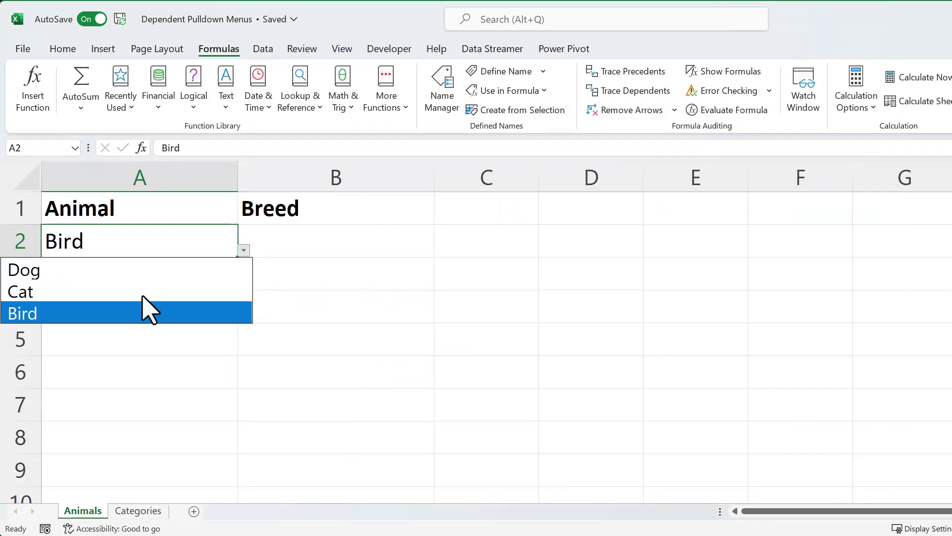
Reselect Bird in A2 and open B2's Breed list to confirm Crow, Pigeon and Chicken
left_click(143, 310)
left_click(329, 242)
left_click(440, 251)
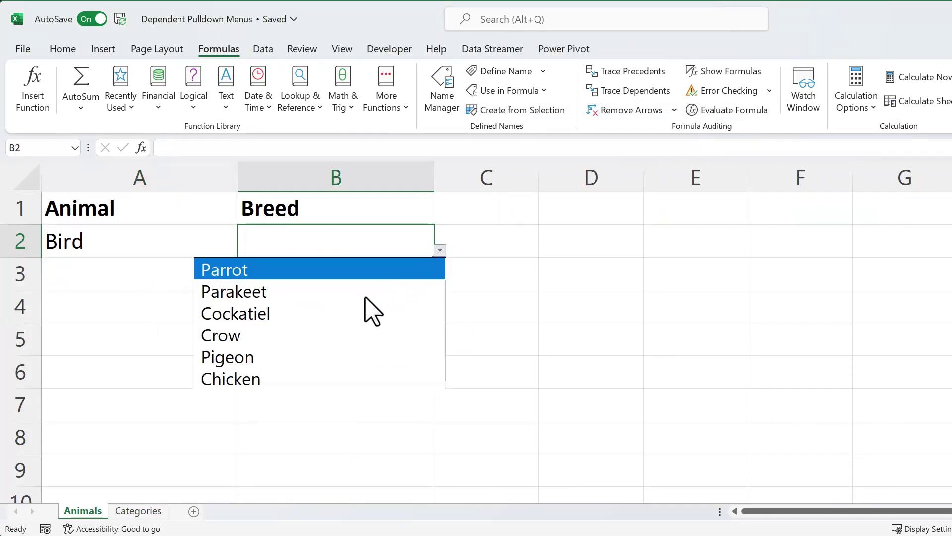